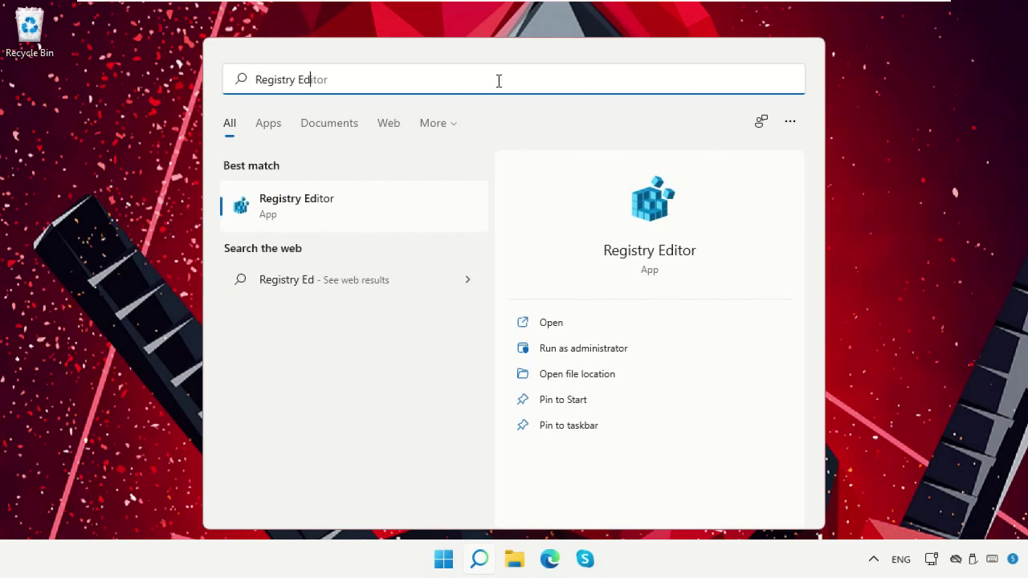
# Open Registry Editor and export the entire registry to the desktop as a registration file named backup
pyautogui.click(367, 211)
pyautogui.click(424, 407)
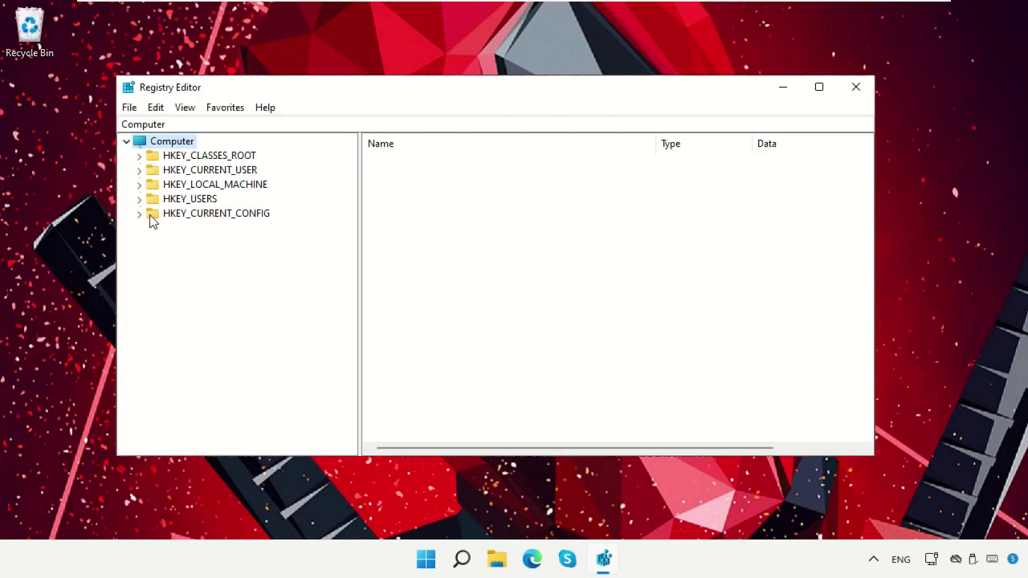
pyautogui.click(134, 113)
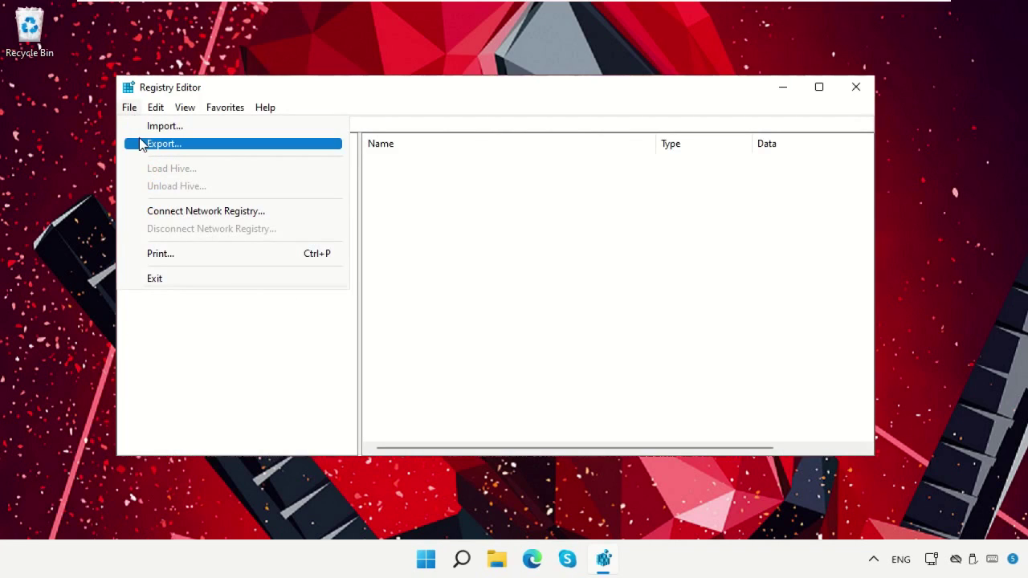
pyautogui.click(141, 143)
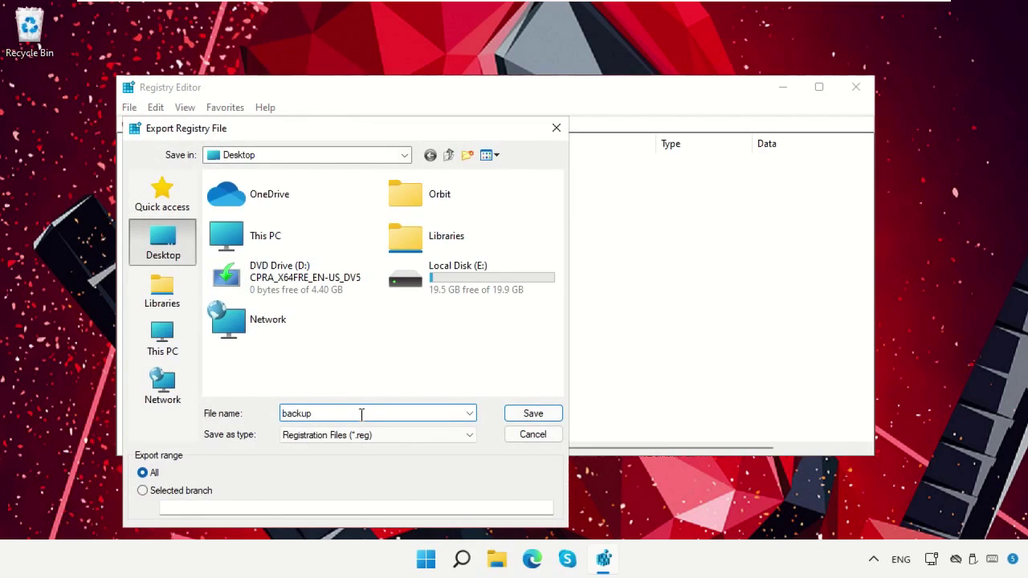
pyautogui.click(509, 413)
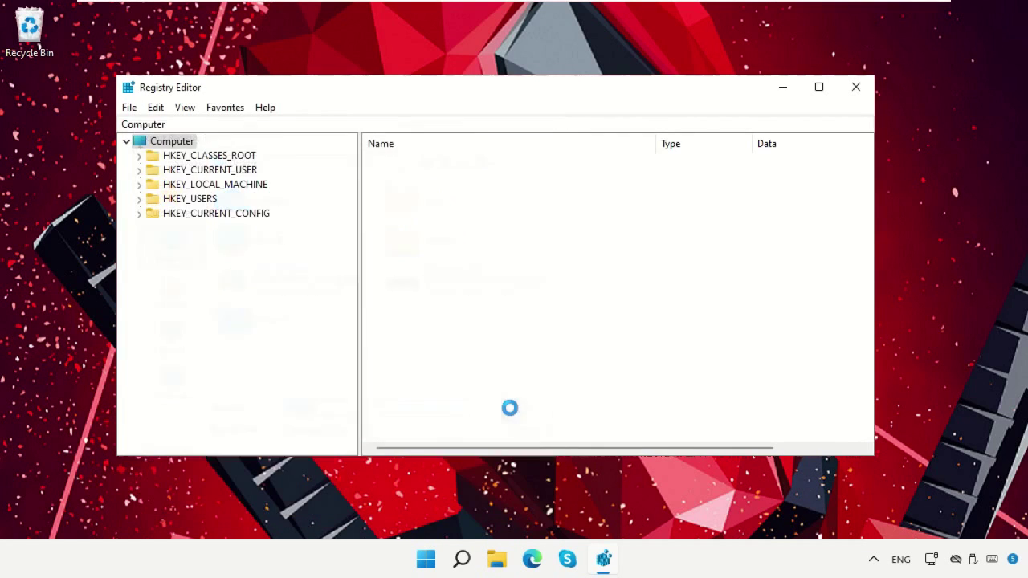
# Expand the registry tree down to HKEY_LOCAL_MACHINE\SOFTWARE\Microsoft\Windows NT
pyautogui.click(215, 185)
pyautogui.click(139, 185)
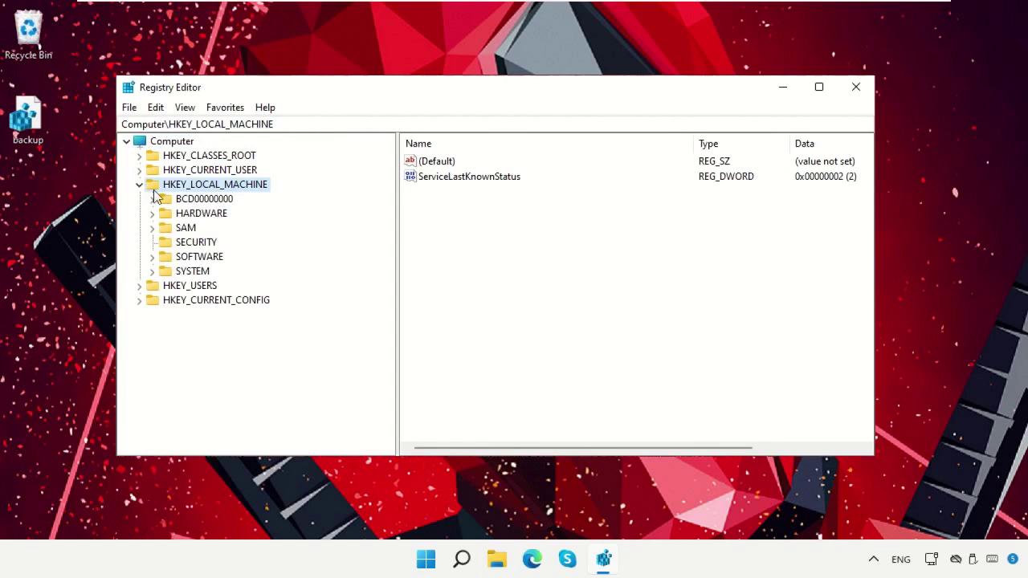
pyautogui.doubleClick(158, 257)
pyautogui.scroll(-2, 325, 261)
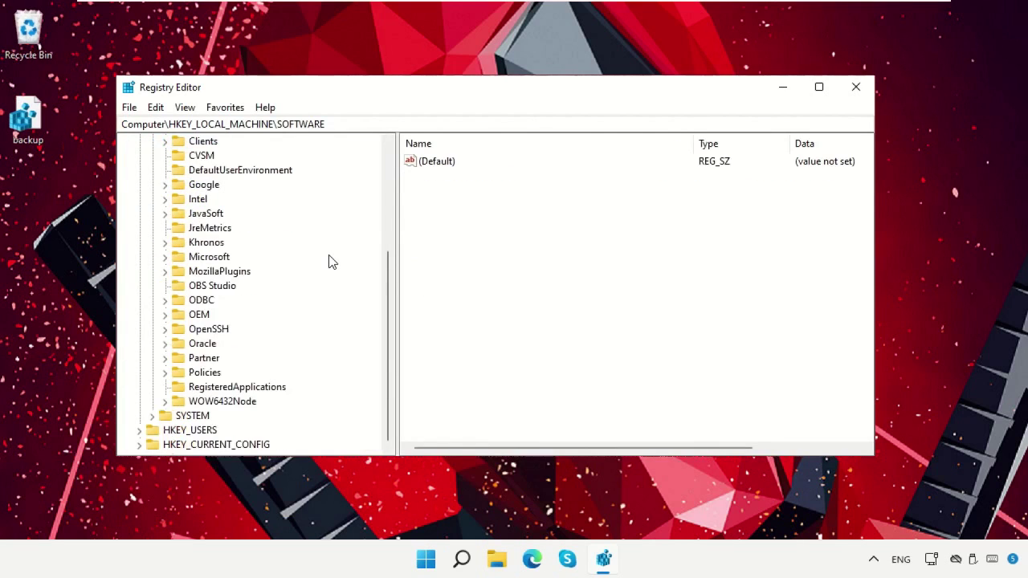
pyautogui.click(205, 260)
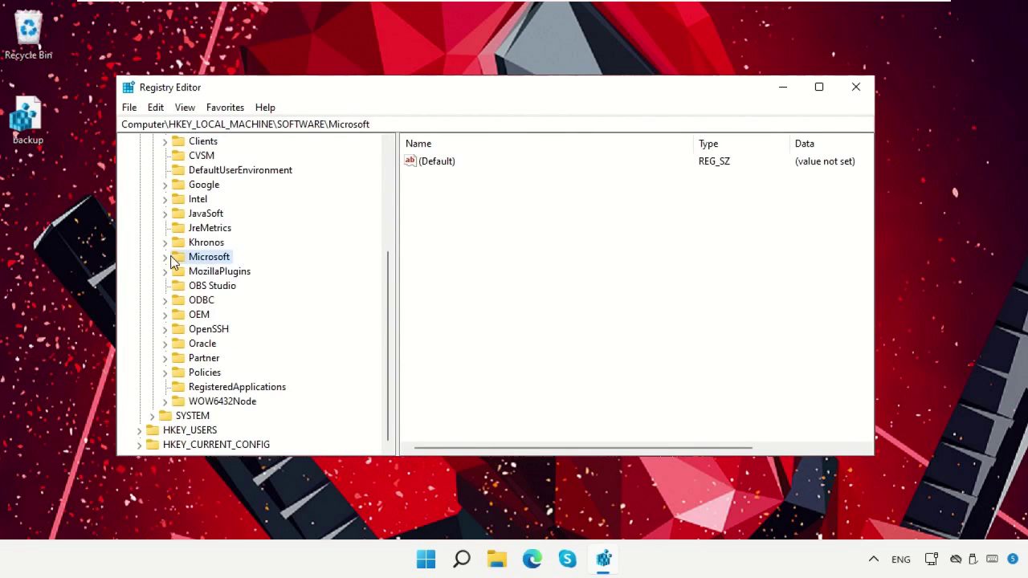
pyautogui.click(163, 258)
pyautogui.scroll(-20, 361, 285)
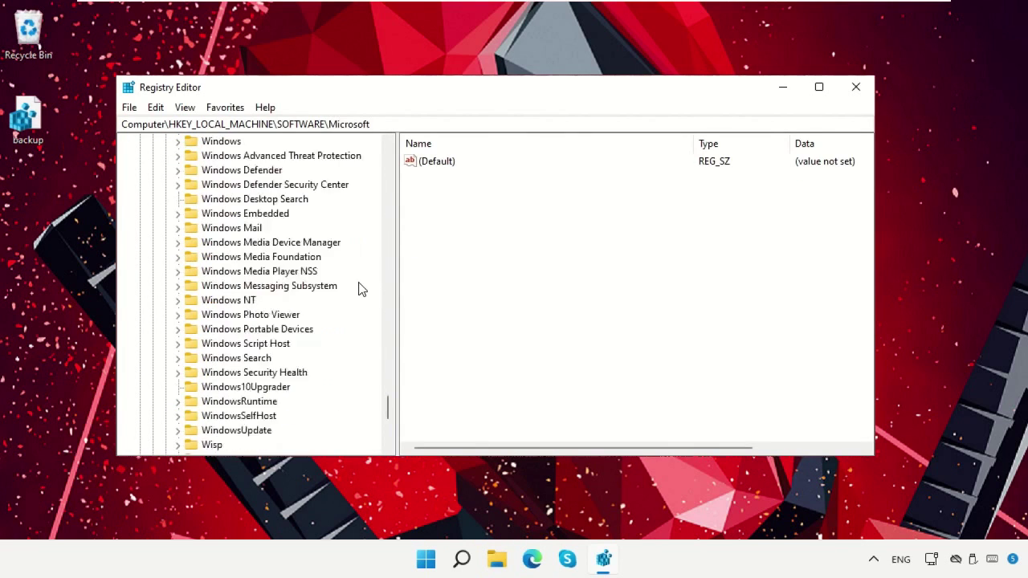
pyautogui.doubleClick(240, 215)
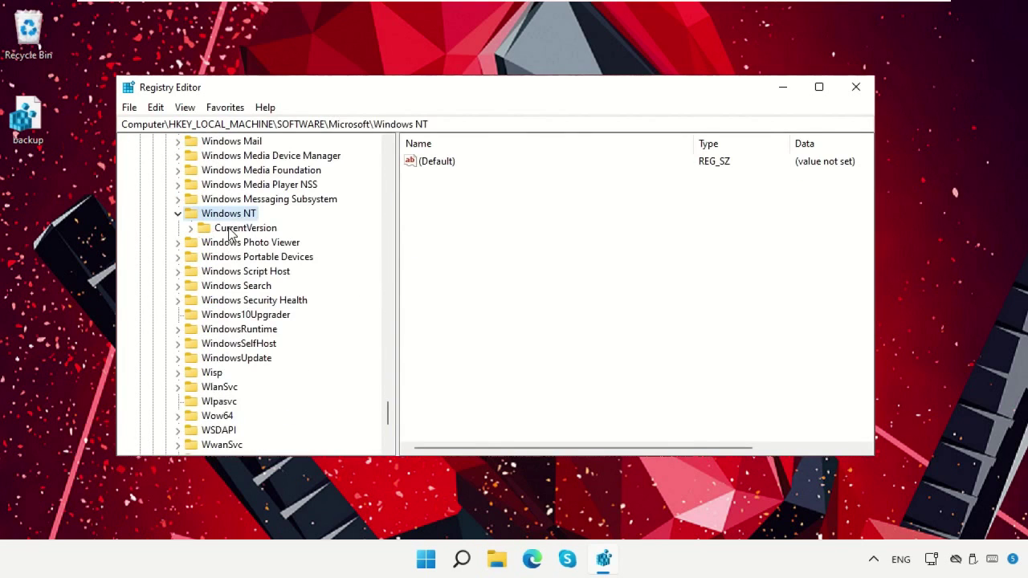
# Open the CurrentVersion\Multimedia\SystemProfile key under Windows NT
pyautogui.click(229, 230)
pyautogui.click(191, 229)
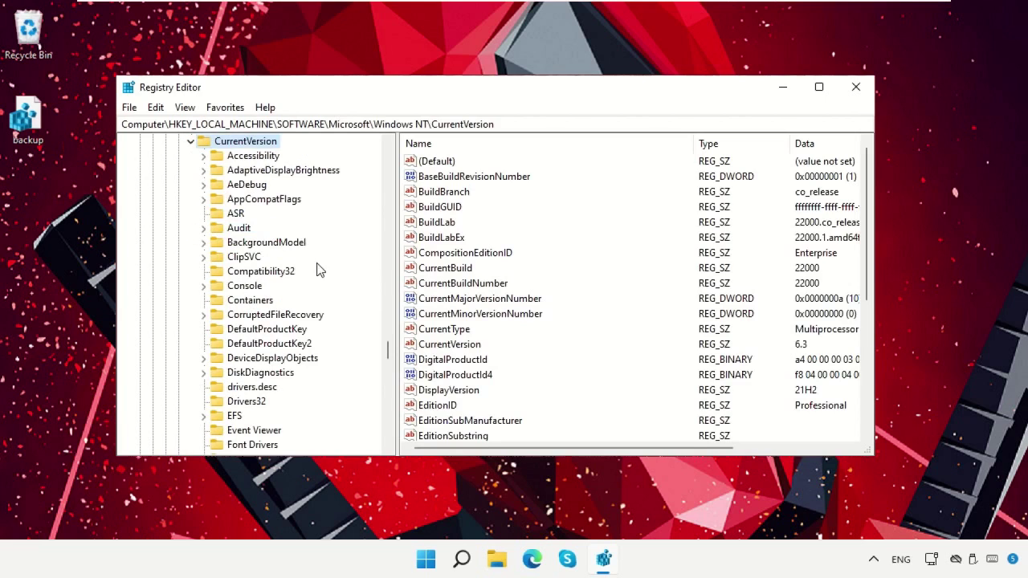
pyautogui.scroll(-9, 361, 289)
pyautogui.click(249, 359)
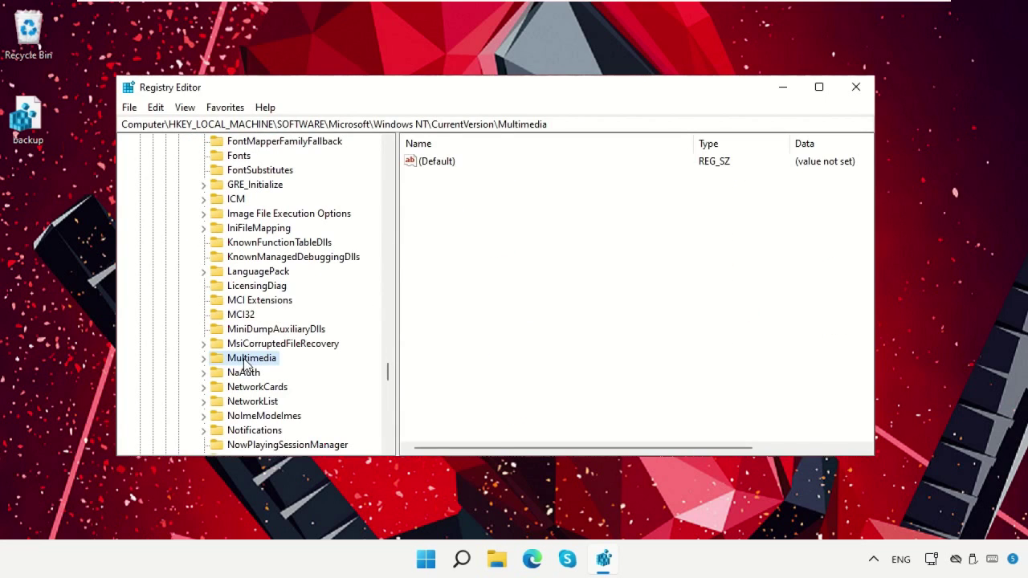
pyautogui.click(203, 358)
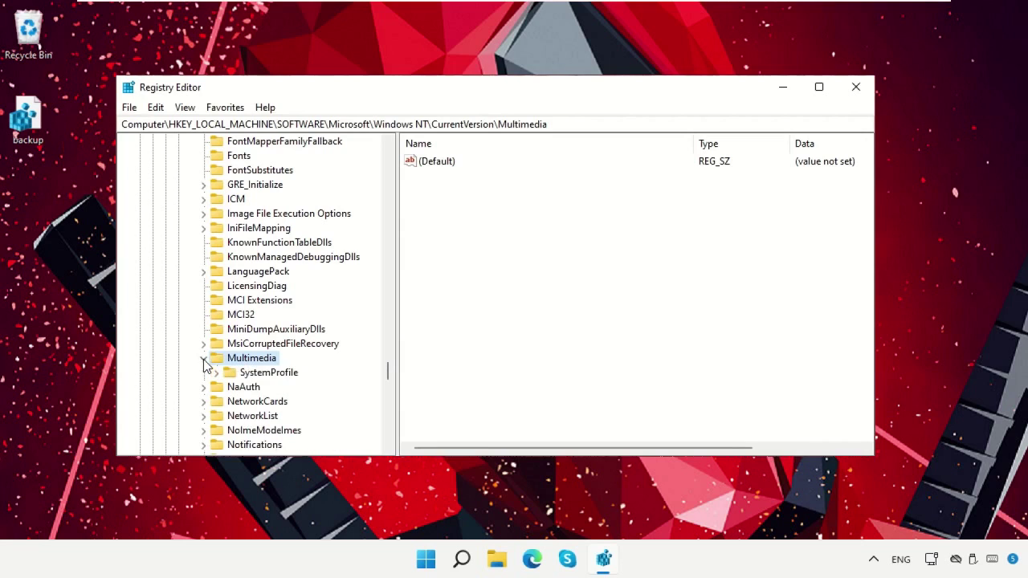
pyautogui.click(264, 373)
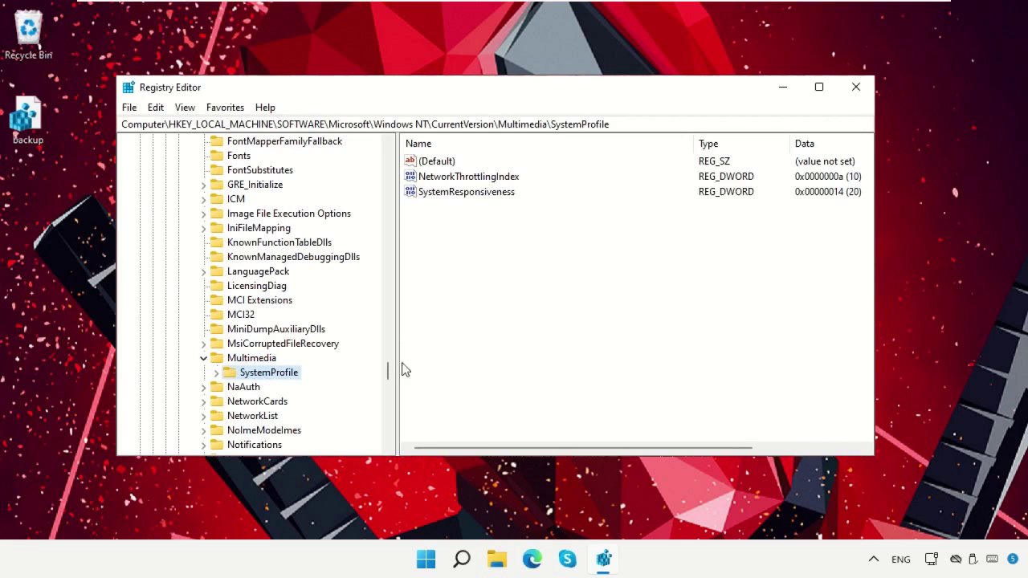
# Set the NetworkThrottlingIndex value data to hexadecimal FFFFFFFF
pyautogui.click(477, 179)
pyautogui.rightClick(478, 182)
pyautogui.click(499, 195)
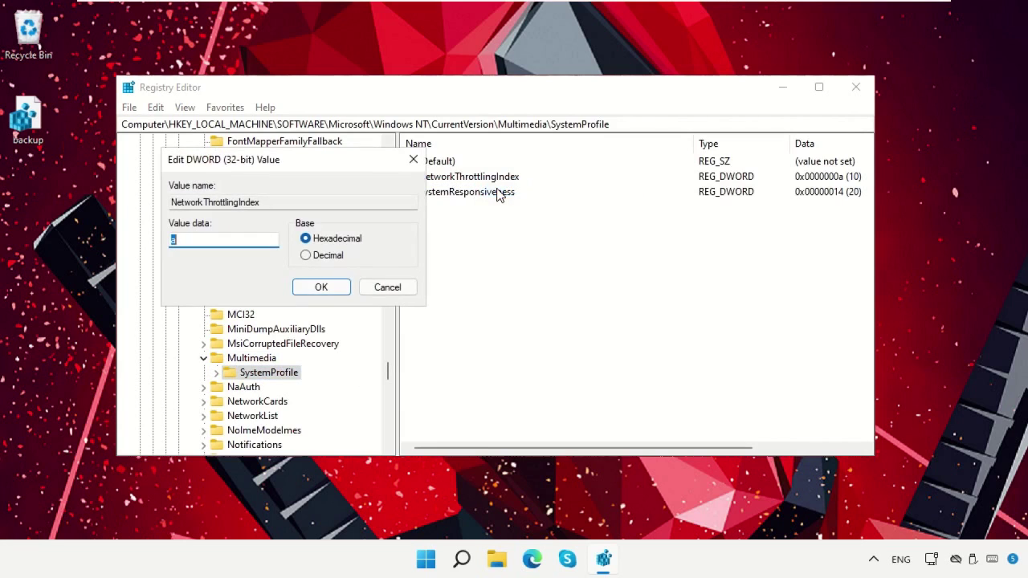
pyautogui.moveTo(333, 169); pyautogui.dragTo(293, 101)
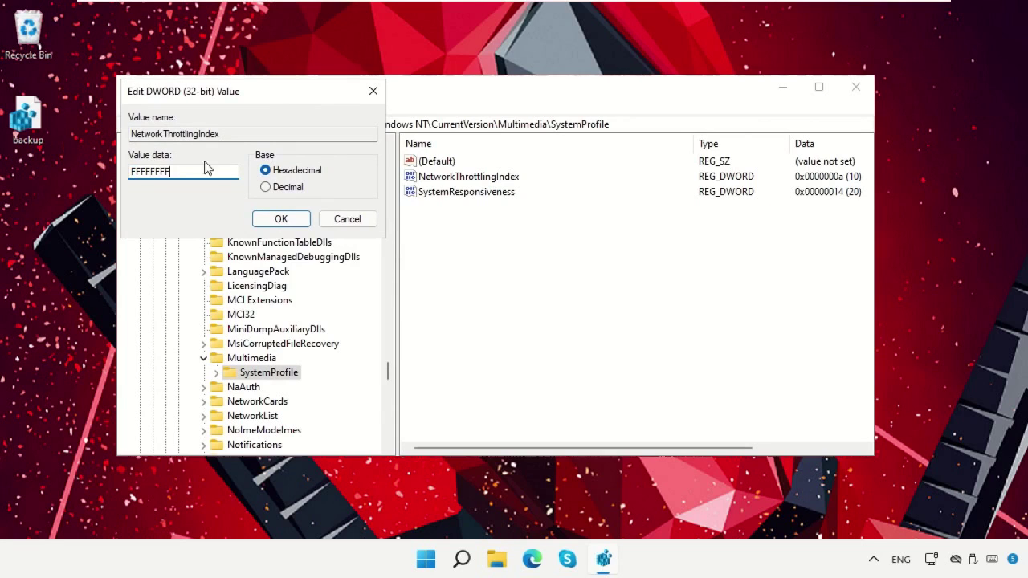
pyautogui.click(280, 220)
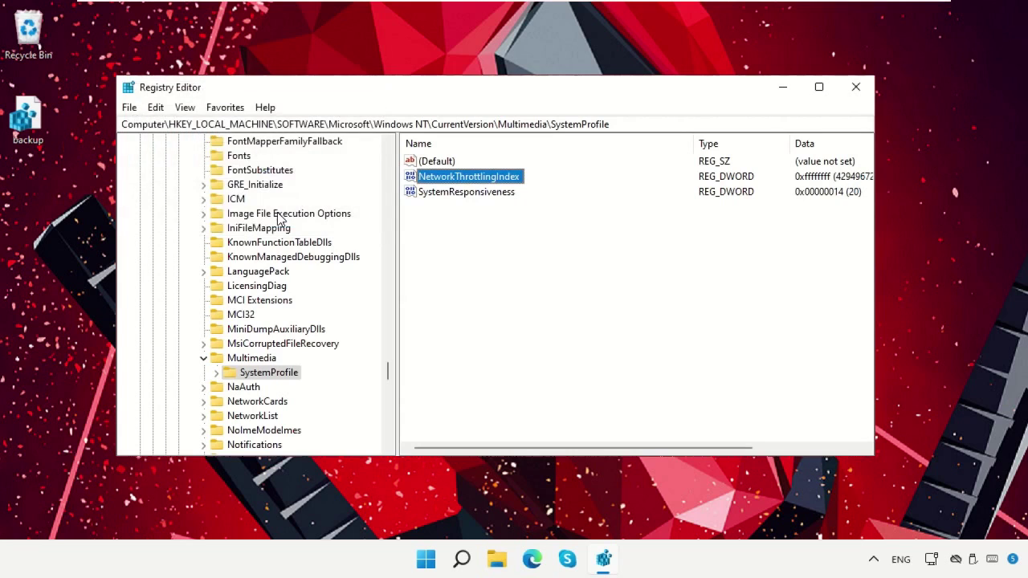
# Collapse the Multimedia key and the whole HKEY_LOCAL_MACHINE branch
pyautogui.click(205, 359)
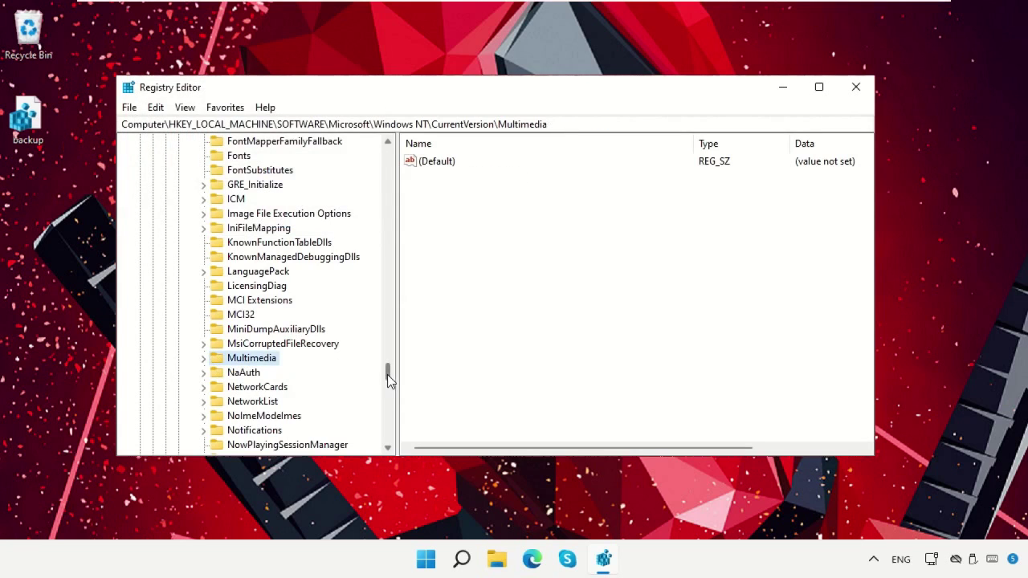
pyautogui.moveTo(387, 375); pyautogui.dragTo(371, 275)
pyautogui.scroll(20, 348, 215)
pyautogui.doubleClick(151, 188)
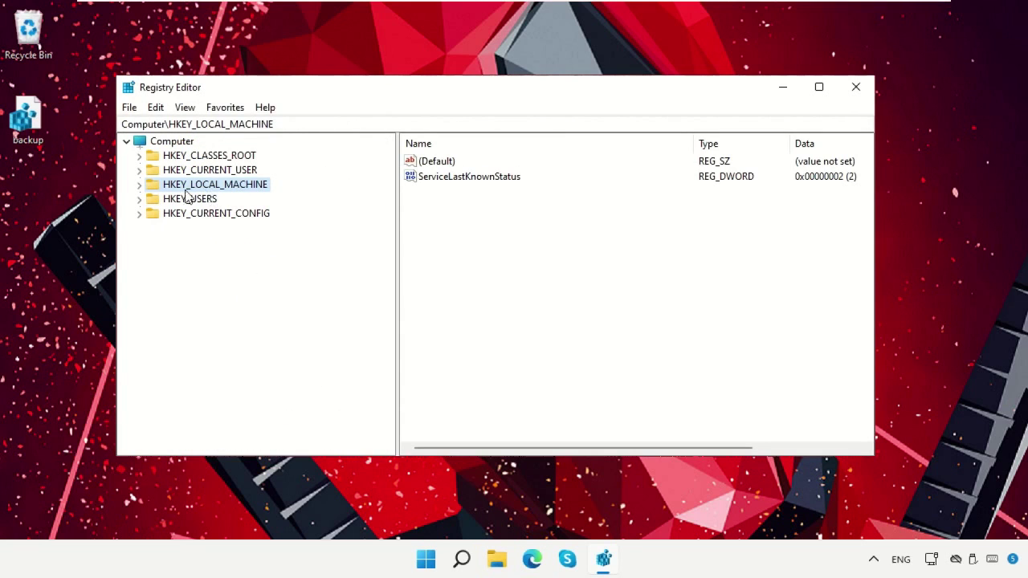
# Expand the registry tree down to HKEY_LOCAL_MACHINE\SYSTEM\CurrentControlSet\Services
pyautogui.click(139, 186)
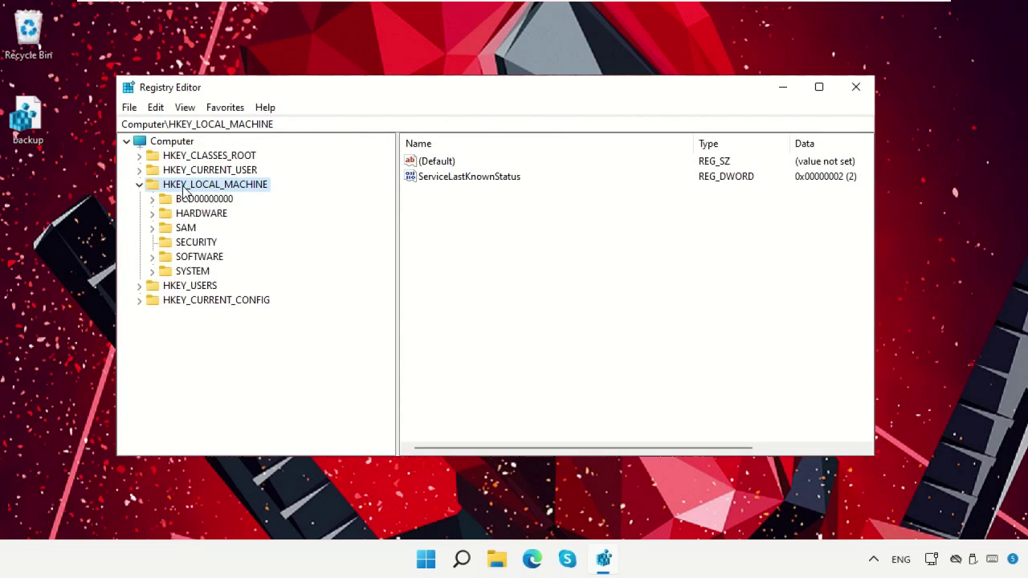
pyautogui.click(182, 273)
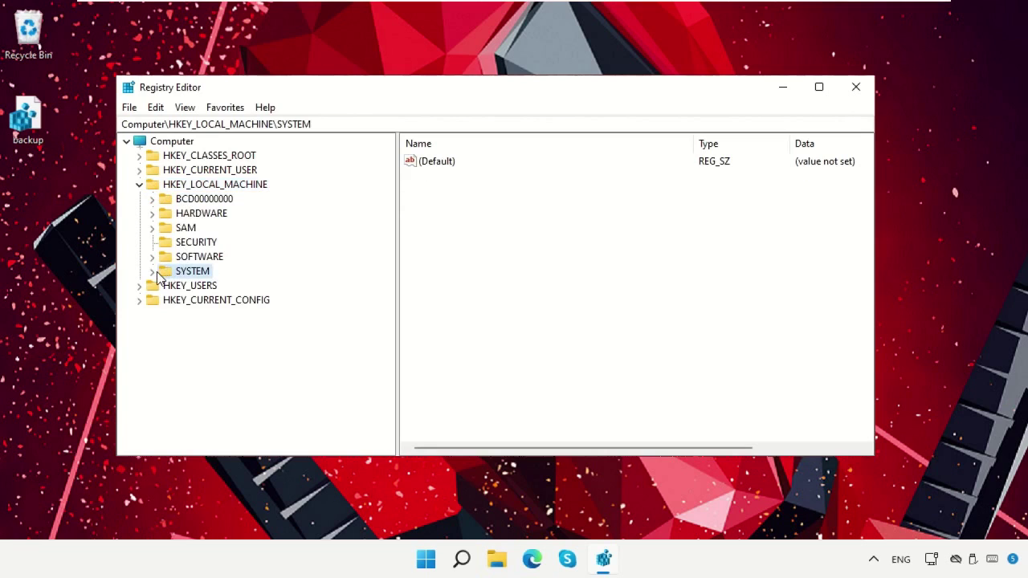
pyautogui.click(153, 272)
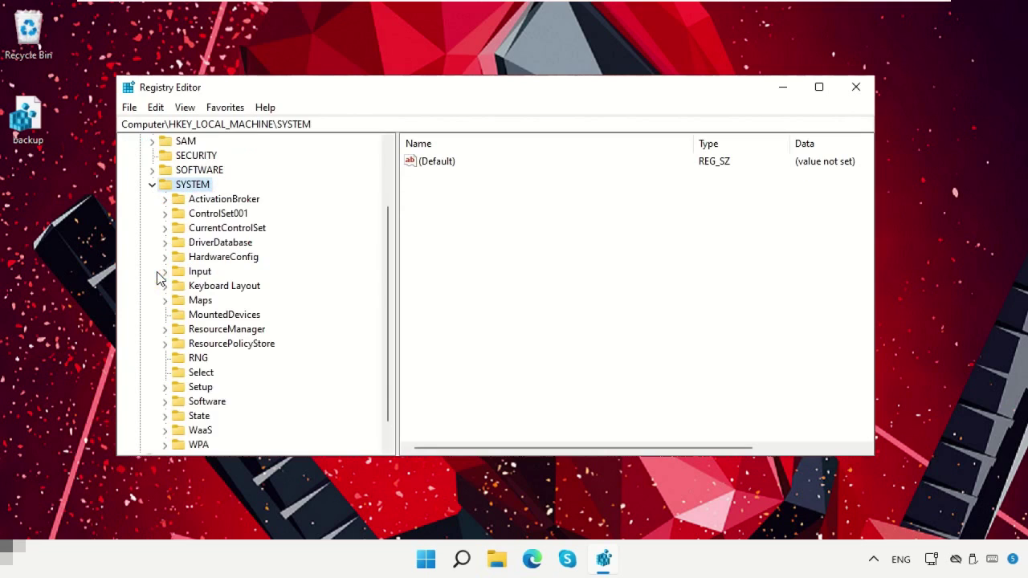
pyautogui.click(200, 232)
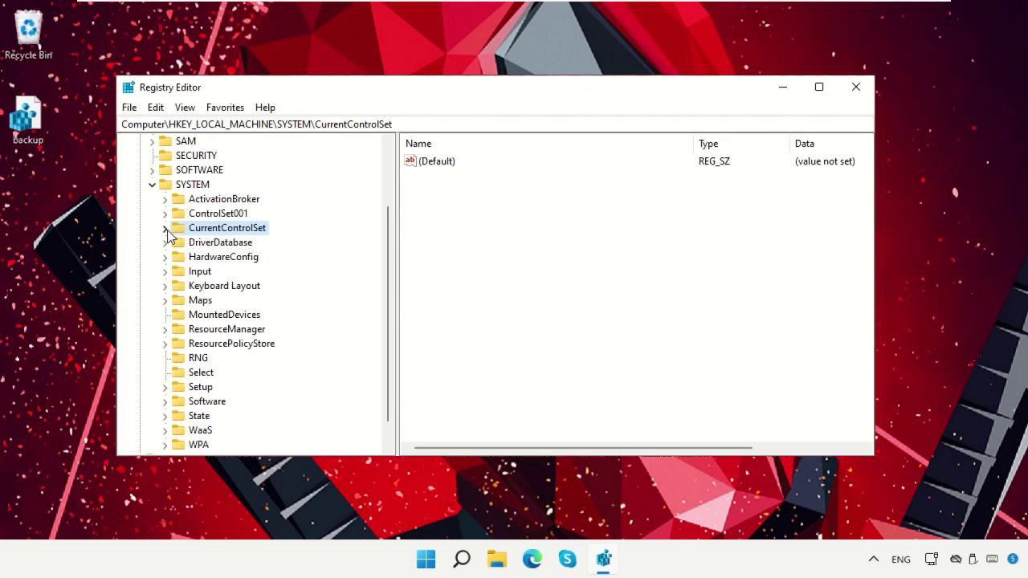
pyautogui.click(166, 230)
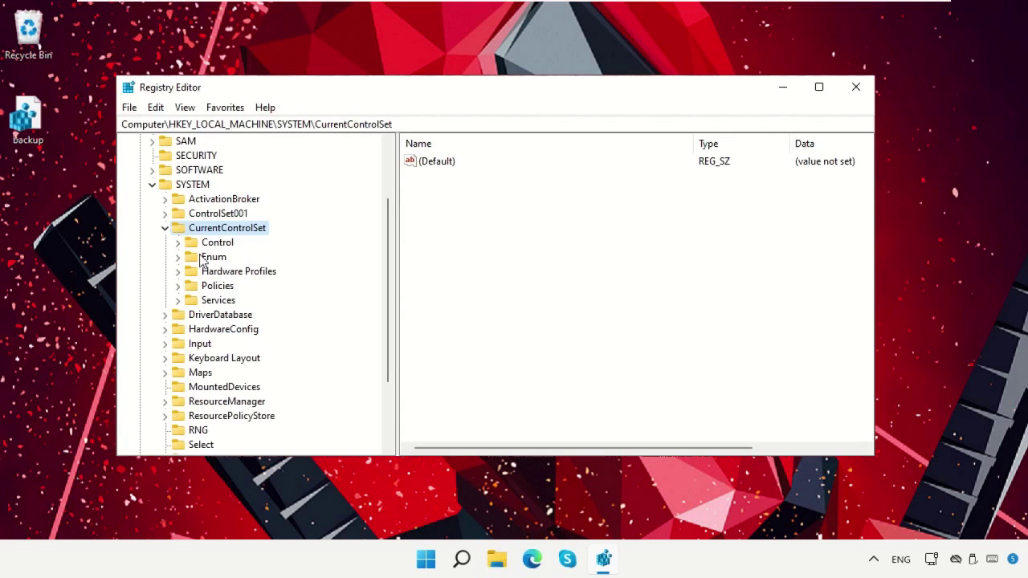
pyautogui.click(203, 302)
pyautogui.click(178, 300)
# Locate the Tcpip service key and expand its Parameters\Interfaces subkey
pyautogui.scroll(-8, 305, 304)
pyautogui.scroll(-20, 303, 303)
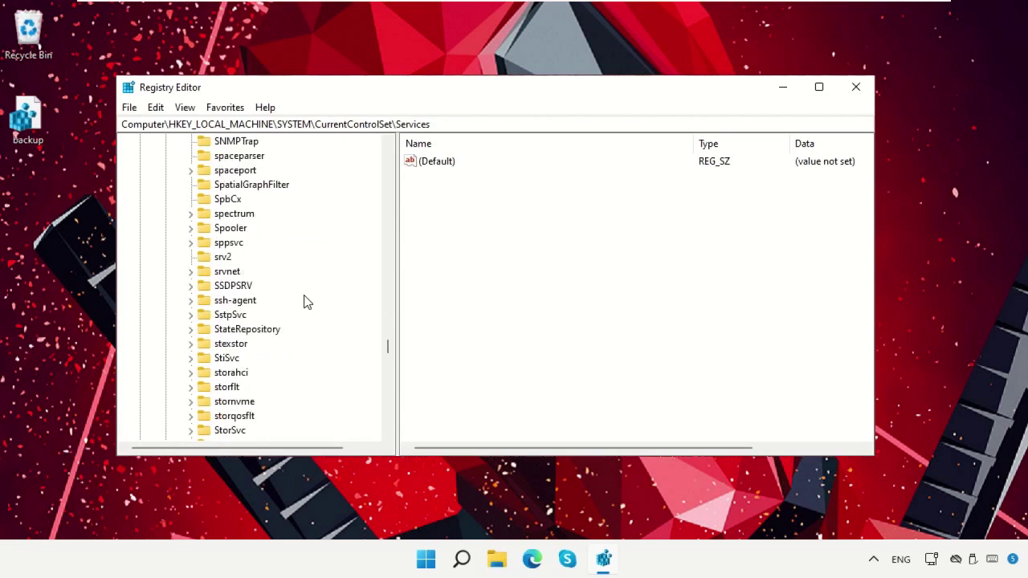
pyautogui.click(227, 231)
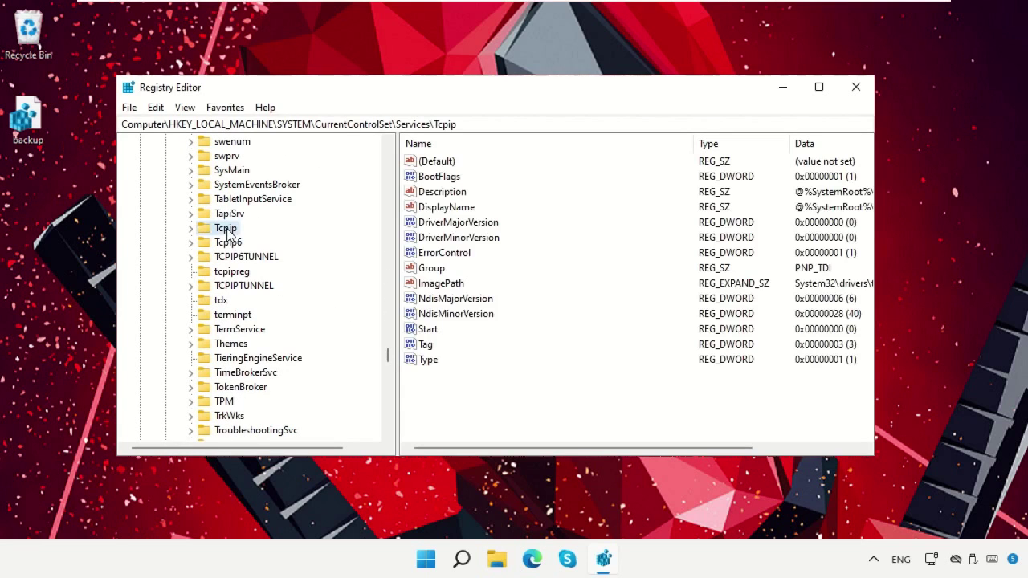
pyautogui.click(191, 229)
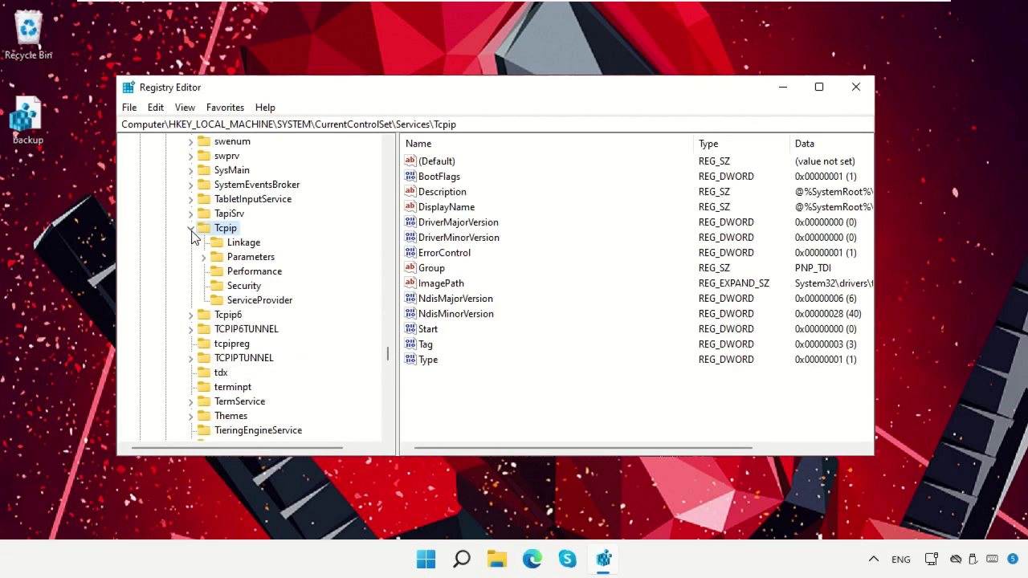
pyautogui.click(216, 258)
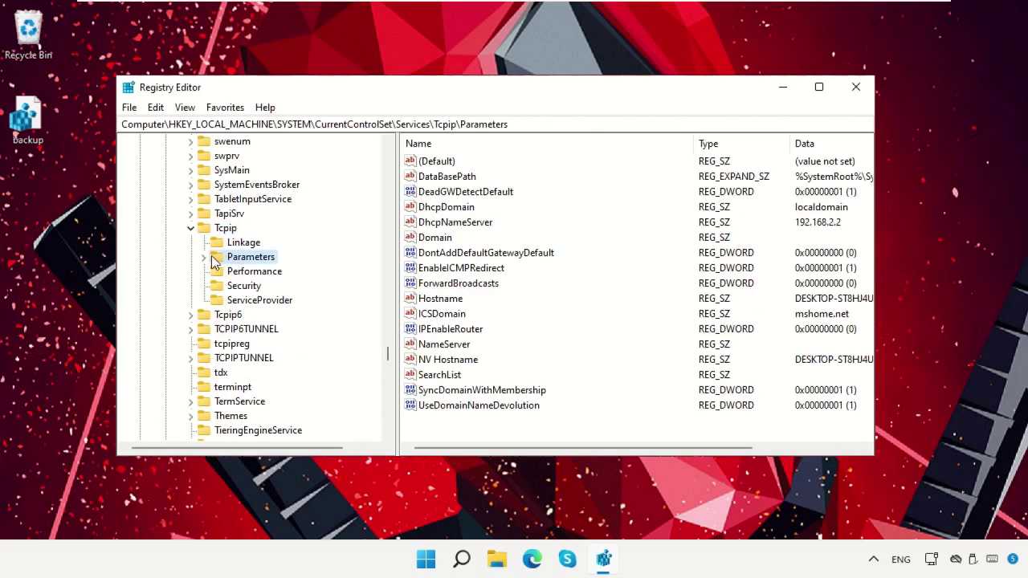
pyautogui.click(204, 258)
pyautogui.click(241, 302)
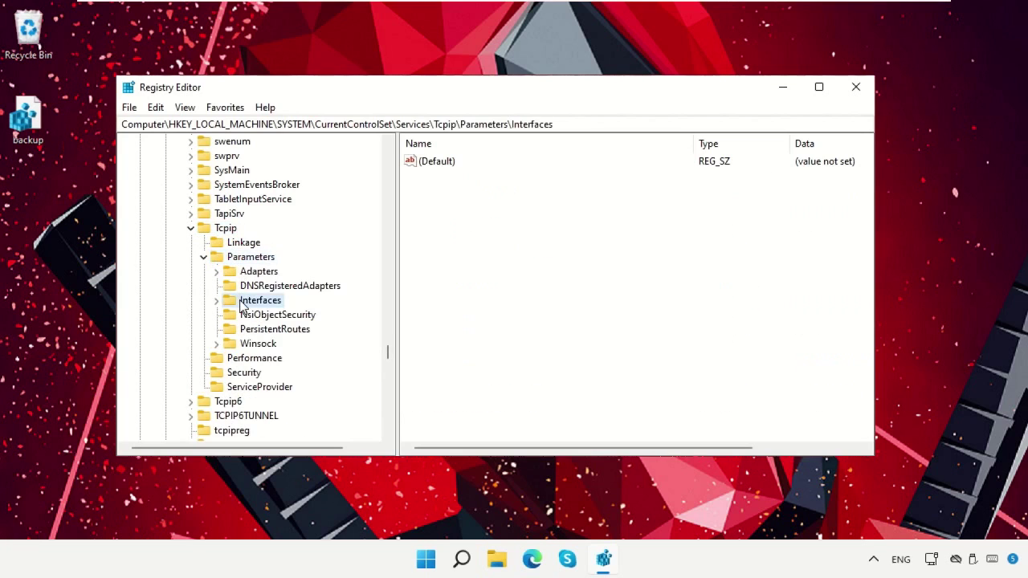
pyautogui.click(217, 300)
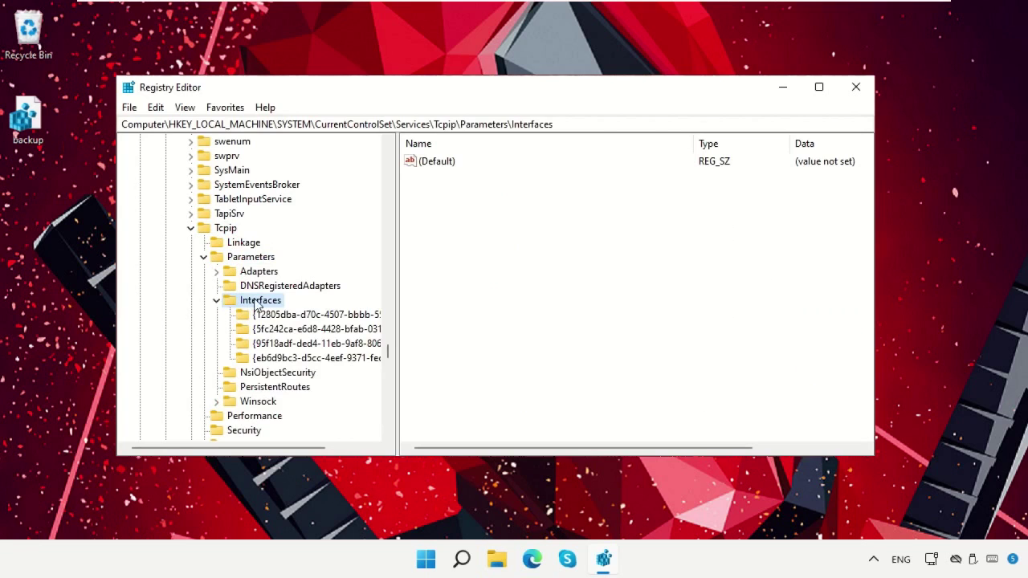
pyautogui.moveTo(397, 164); pyautogui.dragTo(464, 164)
pyautogui.click(356, 315)
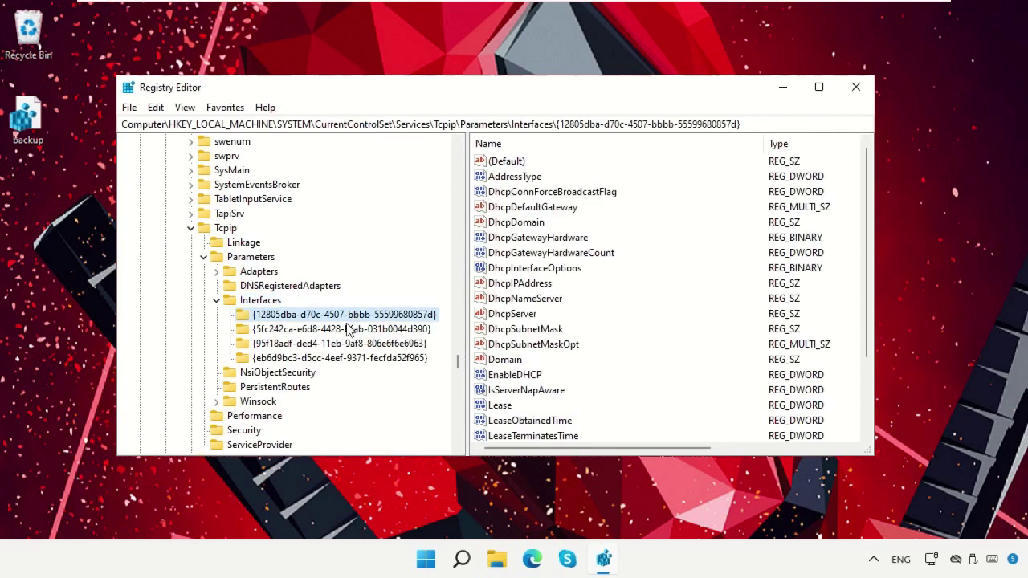
pyautogui.click(351, 331)
pyautogui.click(345, 344)
pyautogui.click(342, 358)
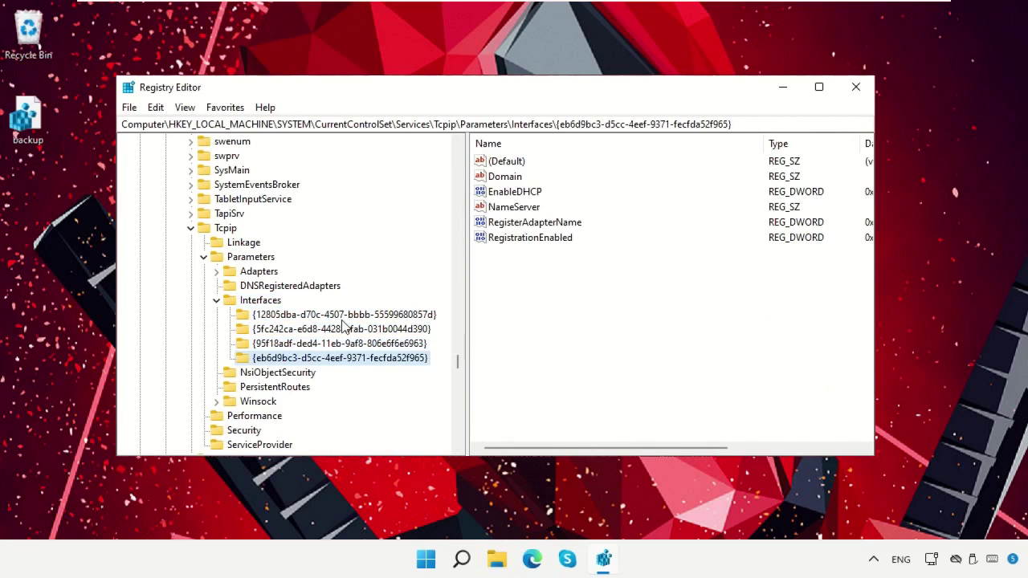
pyautogui.click(344, 317)
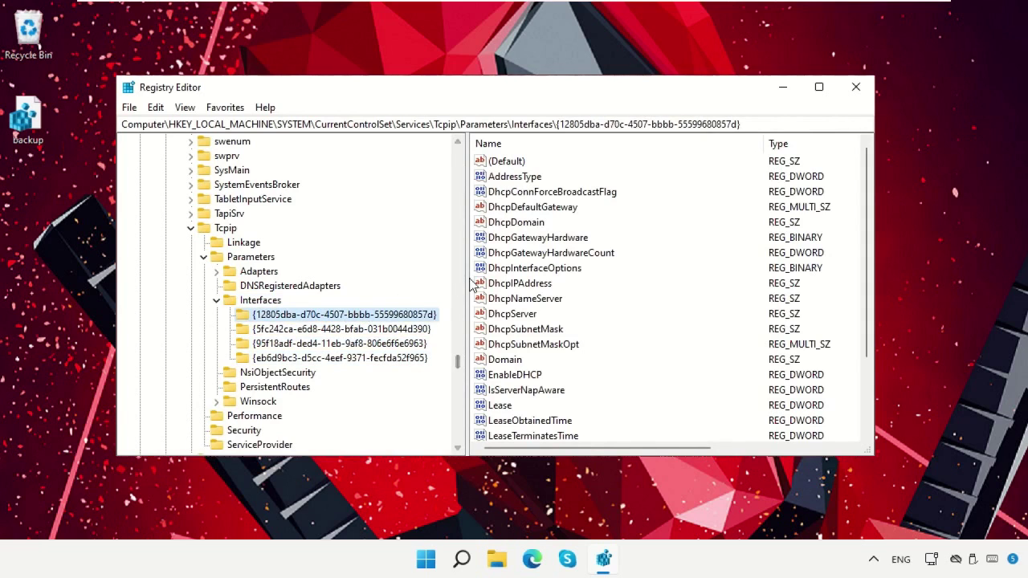
# Narrow the key tree and create a DWORD (32-bit) value named TCPackFrequency in the selected interface key
pyautogui.moveTo(467, 277); pyautogui.dragTo(359, 277)
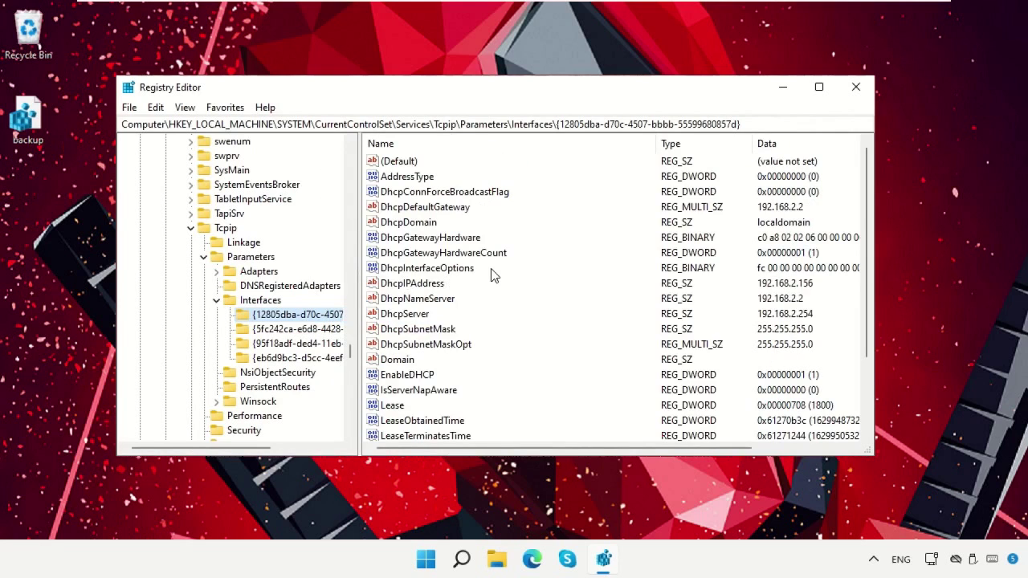
pyautogui.scroll(-2, 493, 276)
pyautogui.rightClick(501, 434)
pyautogui.moveTo(536, 447)
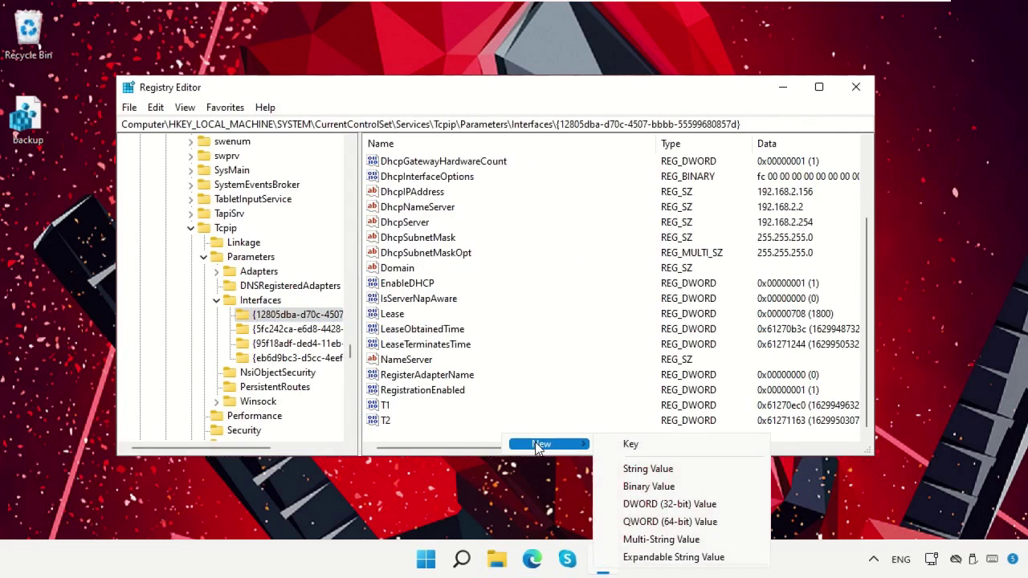
pyautogui.click(659, 504)
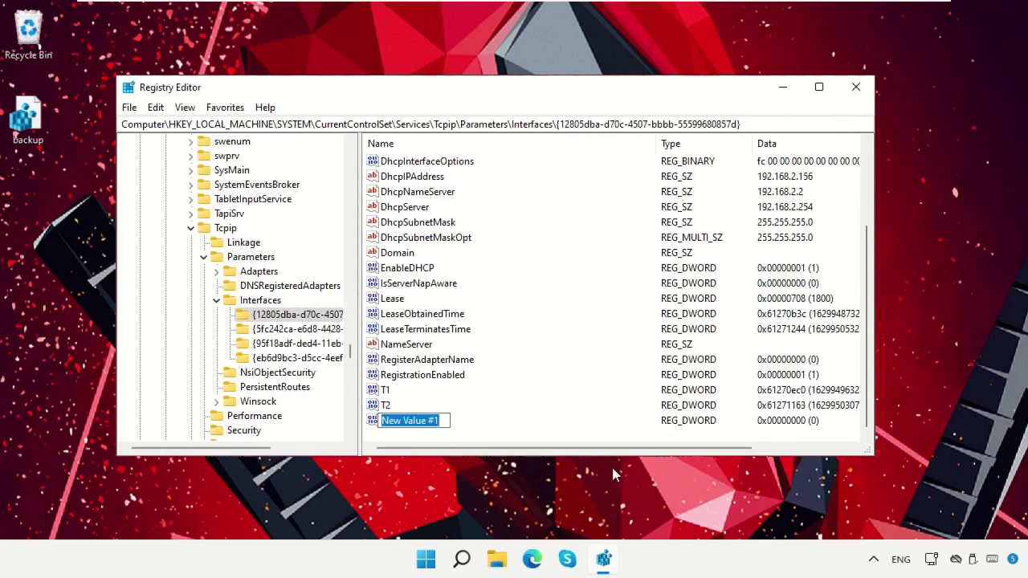
pyautogui.write('TCPackFrequency')
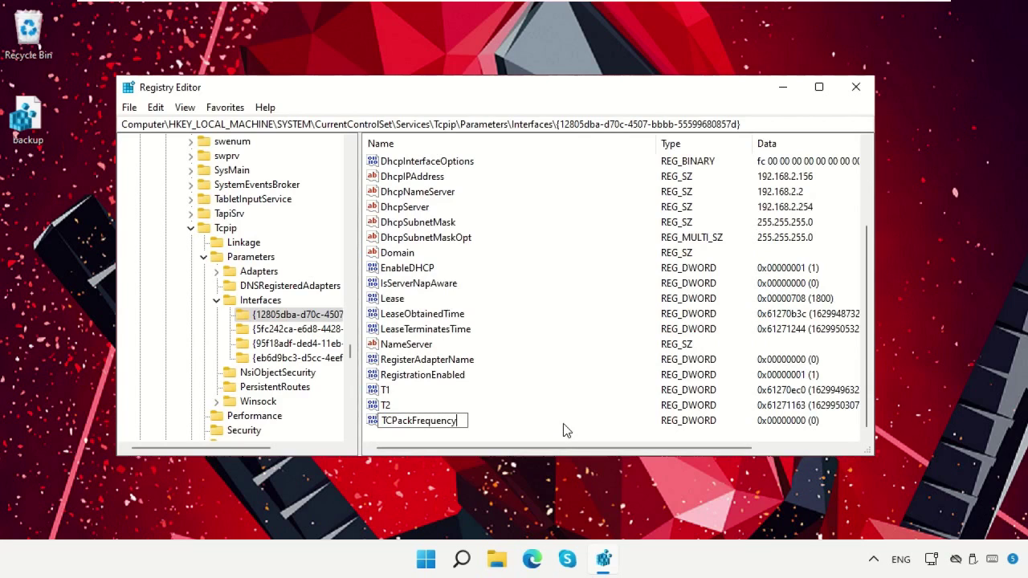
pyautogui.press('Return')
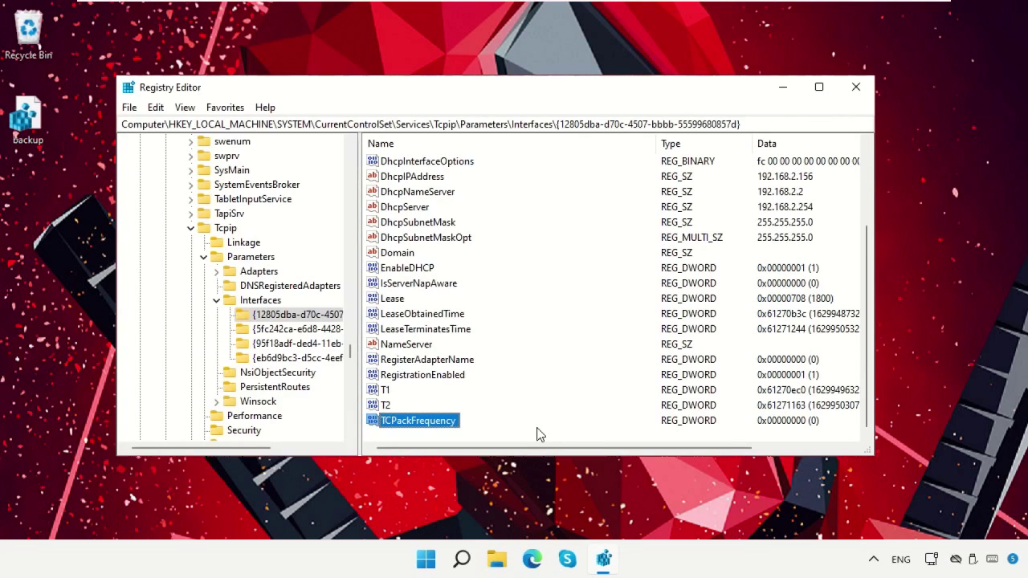
# Create a second DWORD (32-bit) value named TCPNotDelay in the same interface key
pyautogui.rightClick(536, 432)
pyautogui.moveTo(562, 443)
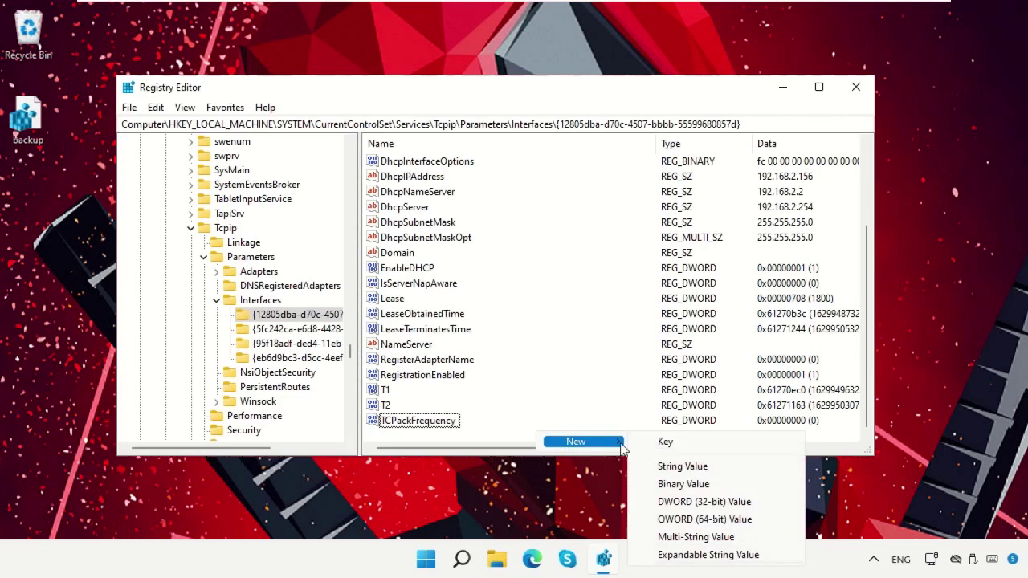
pyautogui.click(688, 502)
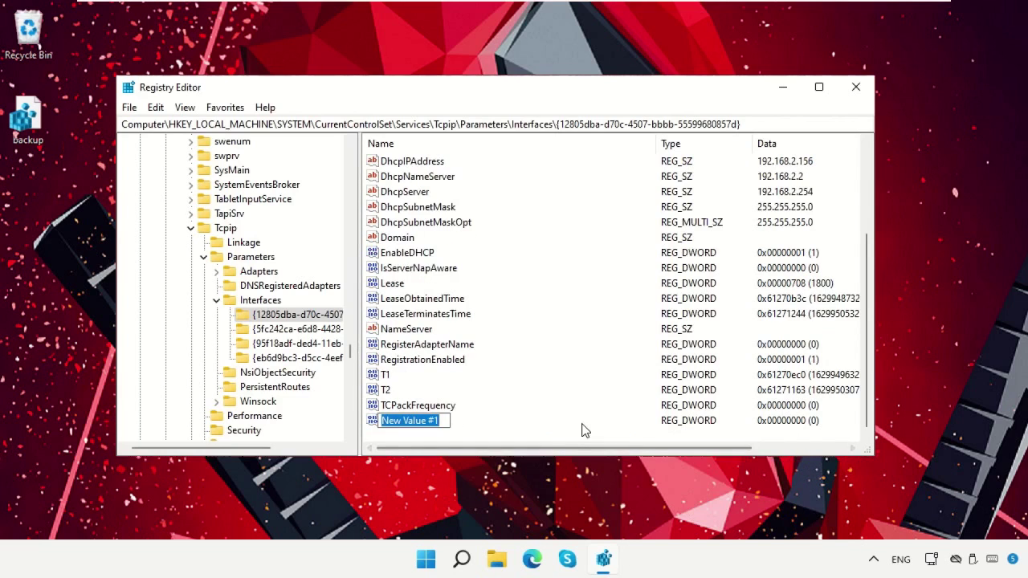
pyautogui.write('TCPNotDelay')
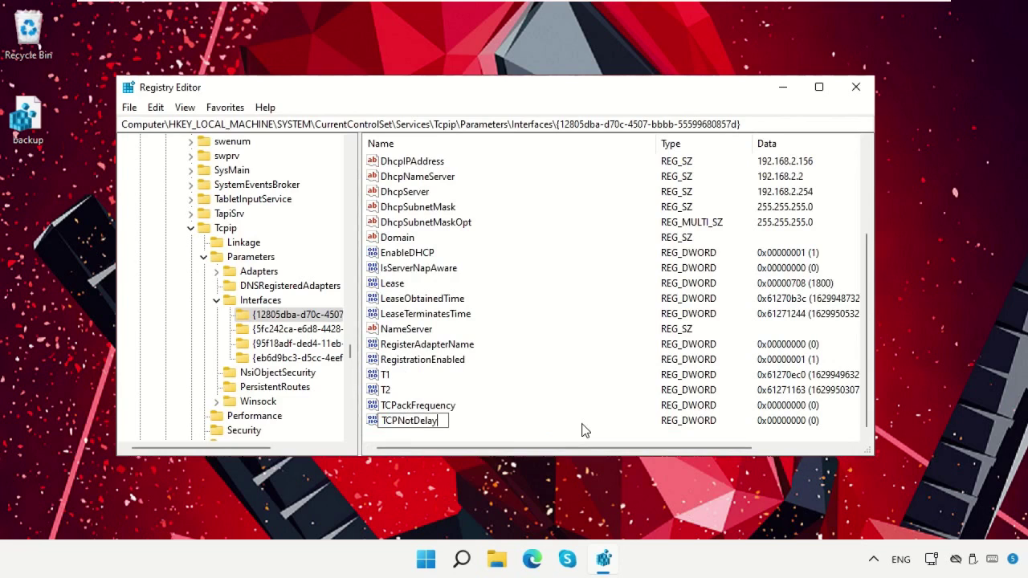
pyautogui.press('Return')
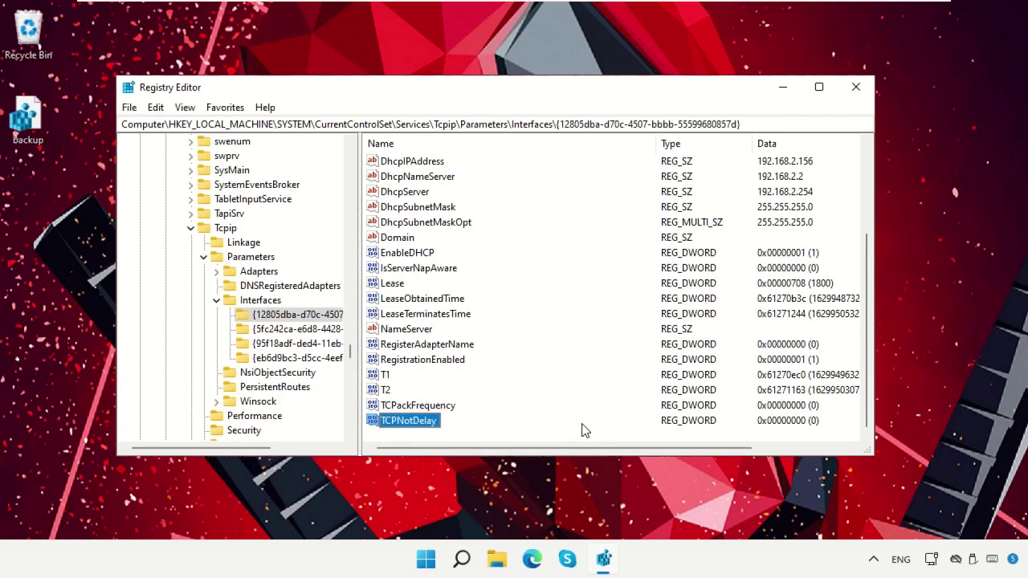
# Set the value data of TCPackFrequency to 1 in hexadecimal
pyautogui.rightClick(441, 408)
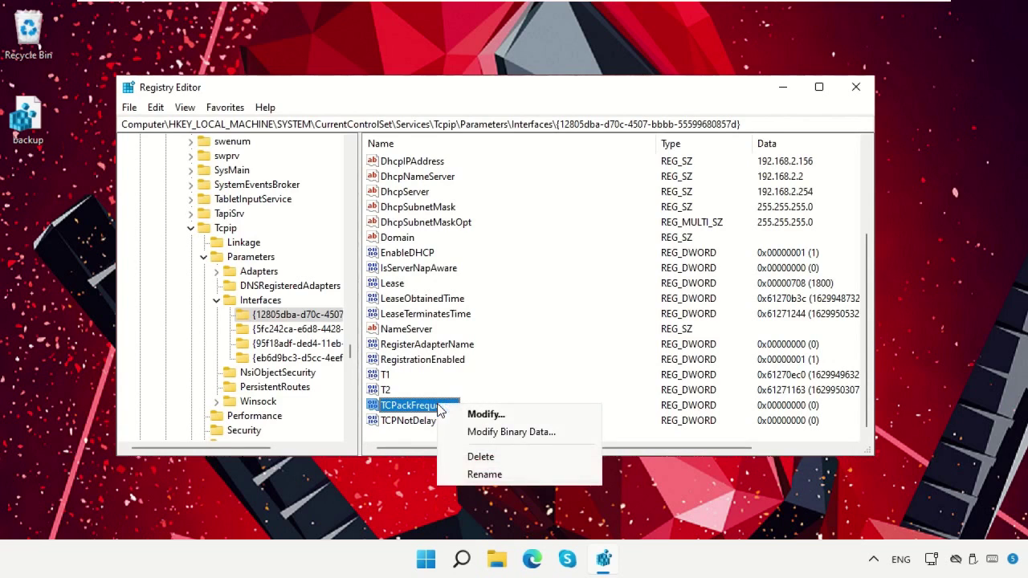
pyautogui.click(460, 418)
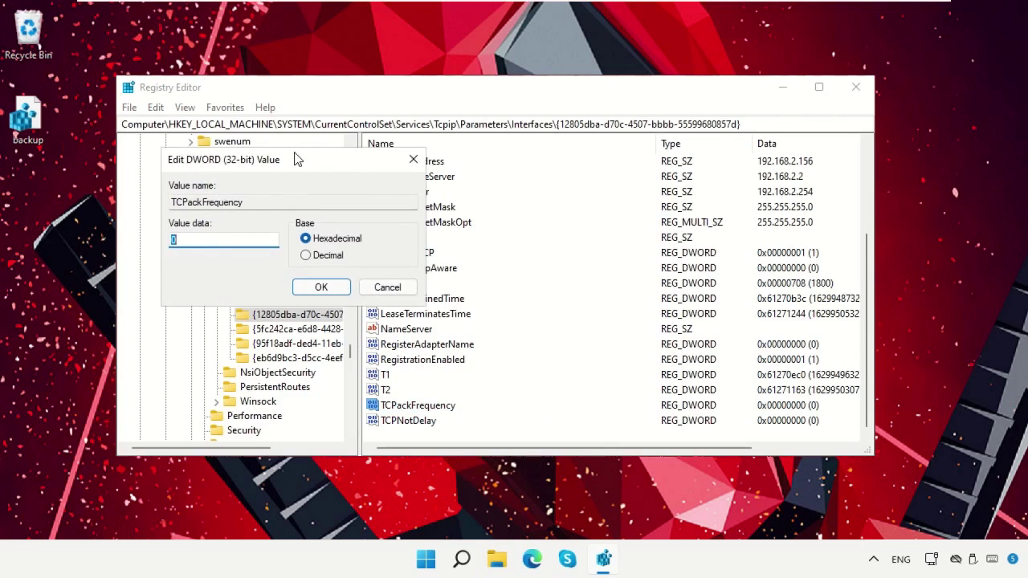
pyautogui.moveTo(294, 164); pyautogui.dragTo(263, 101)
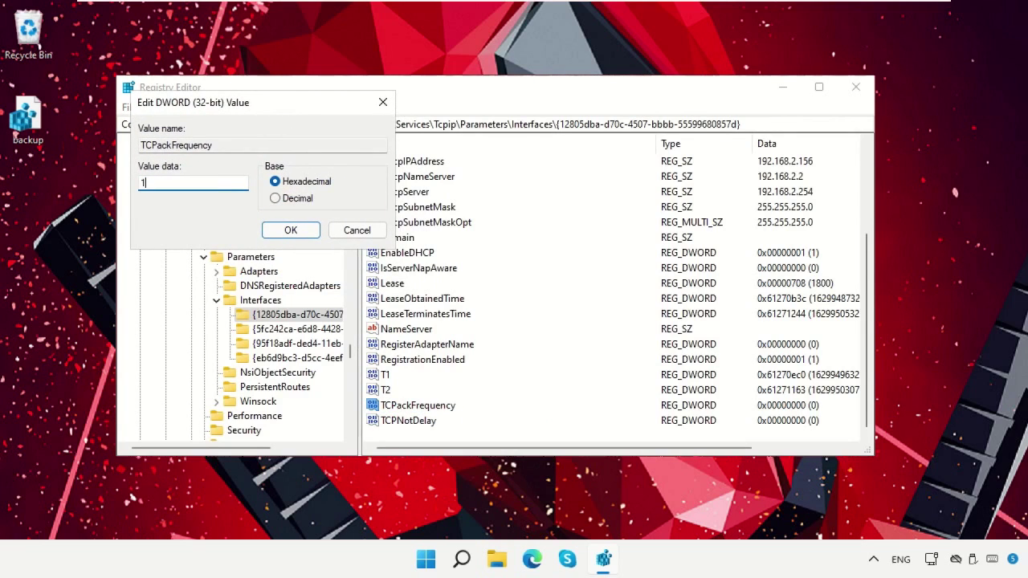
pyautogui.click(291, 231)
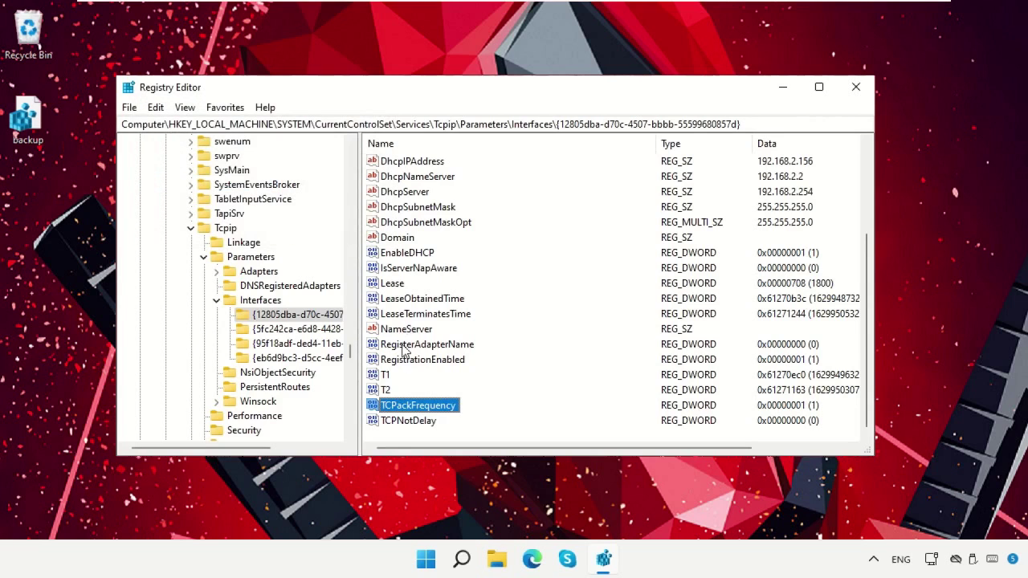
# Set the value data of TCPNotDelay in the interface key to 1 in hexadecimal
pyautogui.click(395, 422)
pyautogui.rightClick(402, 421)
pyautogui.click(423, 428)
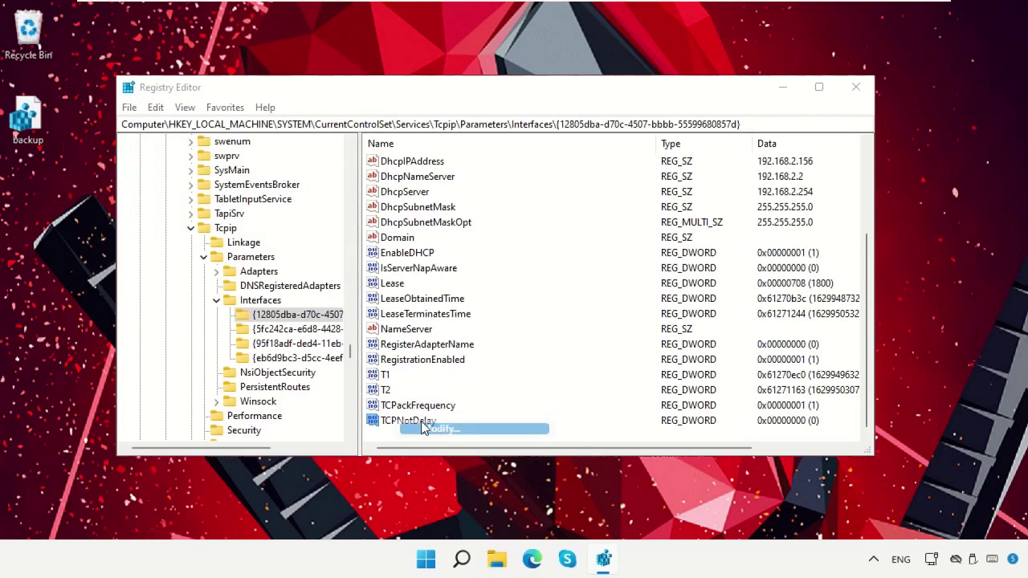
pyautogui.moveTo(311, 169); pyautogui.dragTo(270, 100)
pyautogui.write('1')
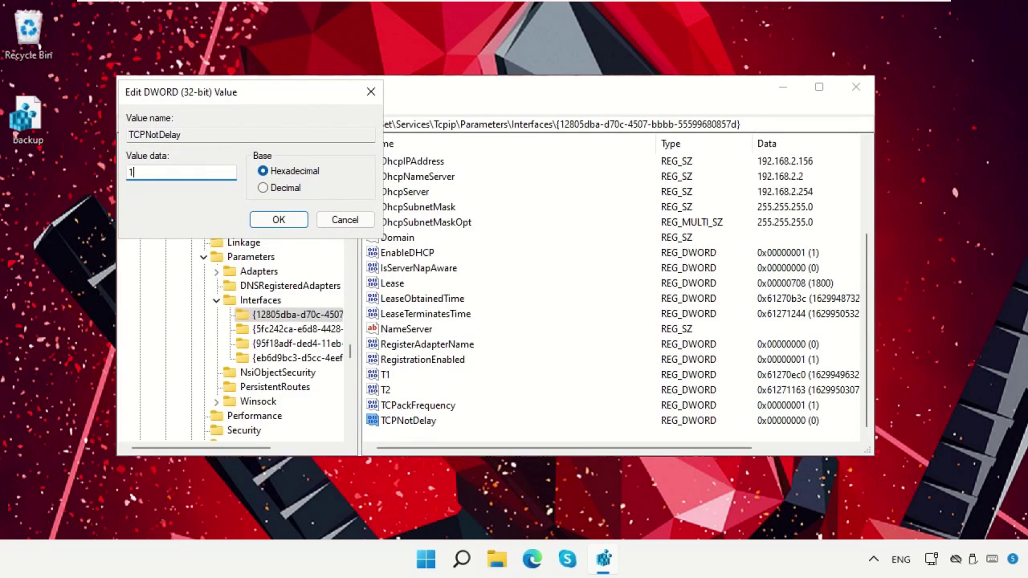
pyautogui.click(273, 220)
# Collapse the key tree from the Tcpip branch up to the closed HKEY_LOCAL_MACHINE root key
pyautogui.click(233, 222)
pyautogui.scroll(5, 344, 331)
pyautogui.scroll(10, 344, 331)
pyautogui.press('Left')
pyautogui.press('Left')
pyautogui.press('Left')
pyautogui.press('Left')
pyautogui.press('Left')
pyautogui.press('Left')
pyautogui.press('Left')
pyautogui.press('Left')
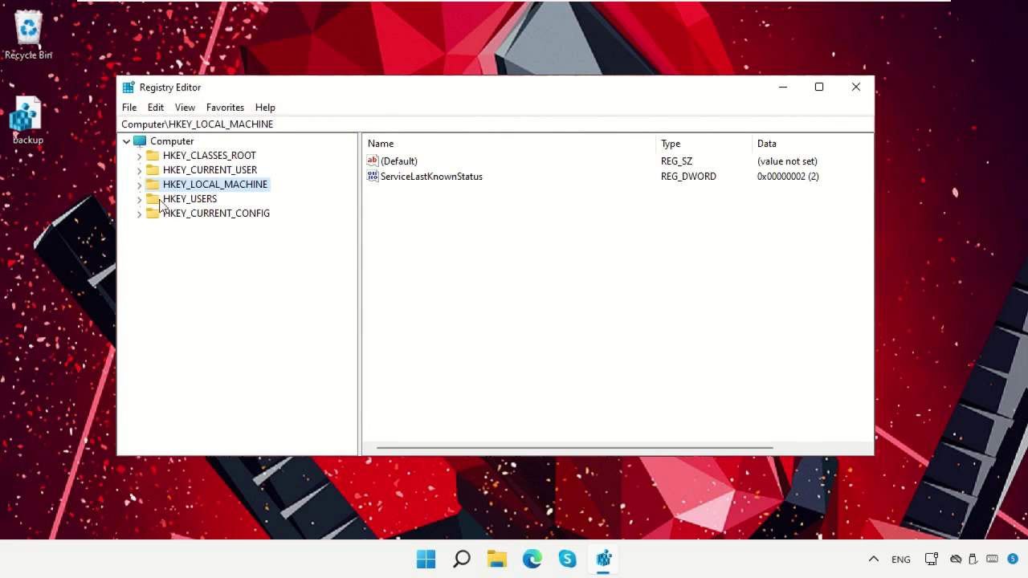
# Expand the registry tree down to HKEY_LOCAL_MACHINE\SOFTWARE\Microsoft
pyautogui.click(140, 185)
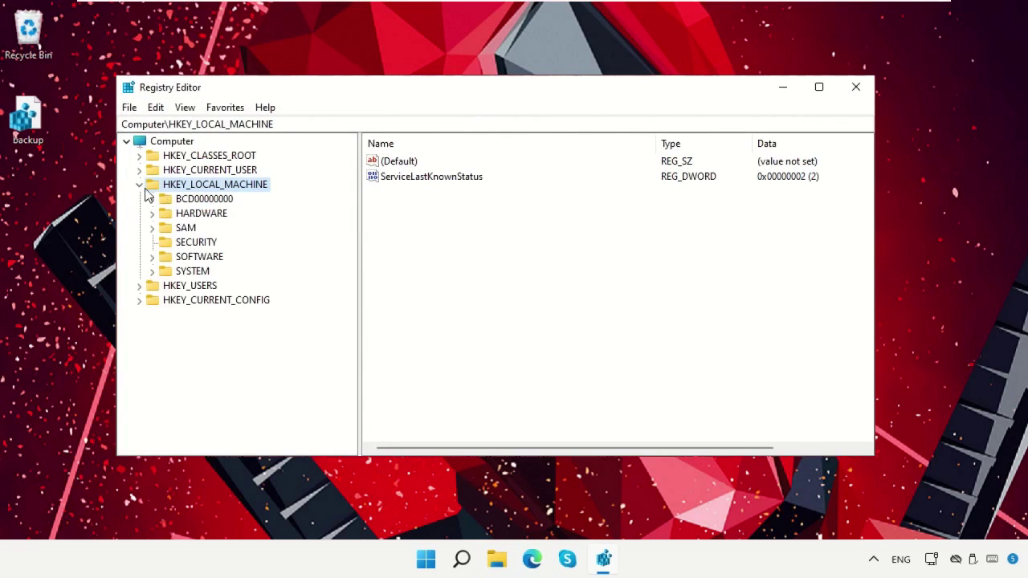
pyautogui.click(191, 259)
pyautogui.click(152, 257)
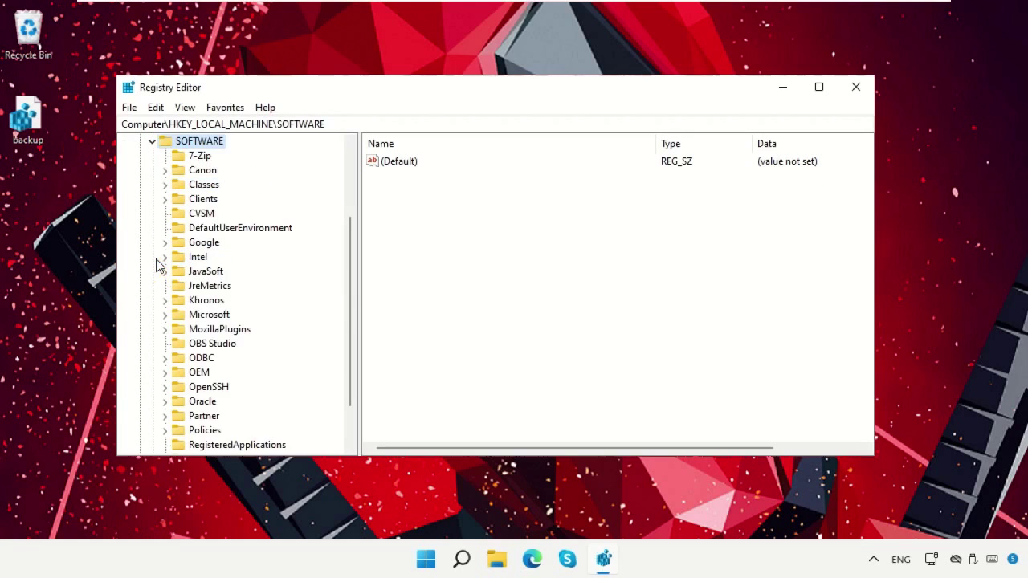
pyautogui.click(183, 314)
pyautogui.click(170, 313)
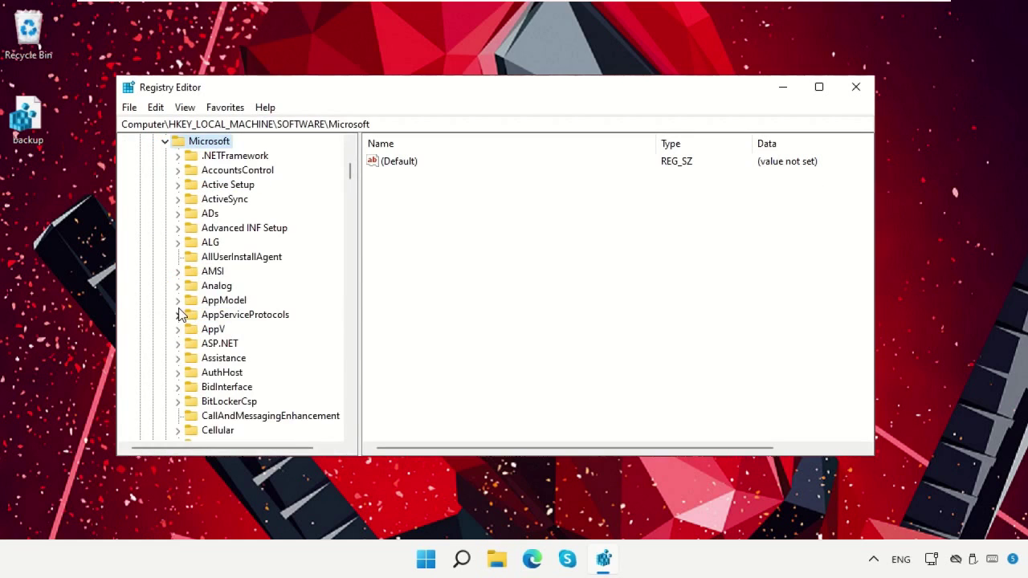
# Look for the MSMQ key among the Microsoft subkeys, select it, and return to the start of the list
pyautogui.scroll(-15, 241, 313)
pyautogui.scroll(-9, 302, 343)
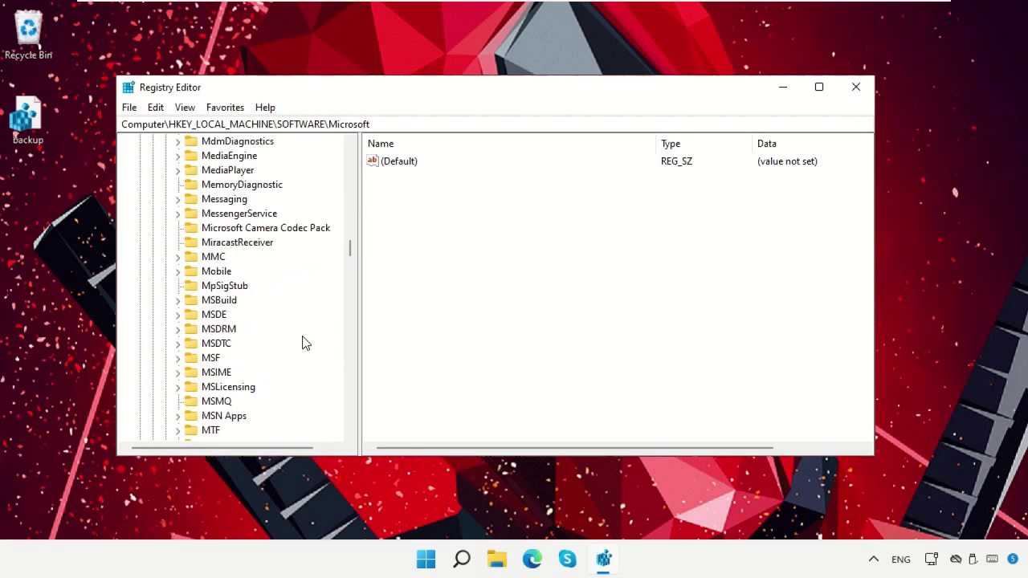
pyautogui.click(218, 360)
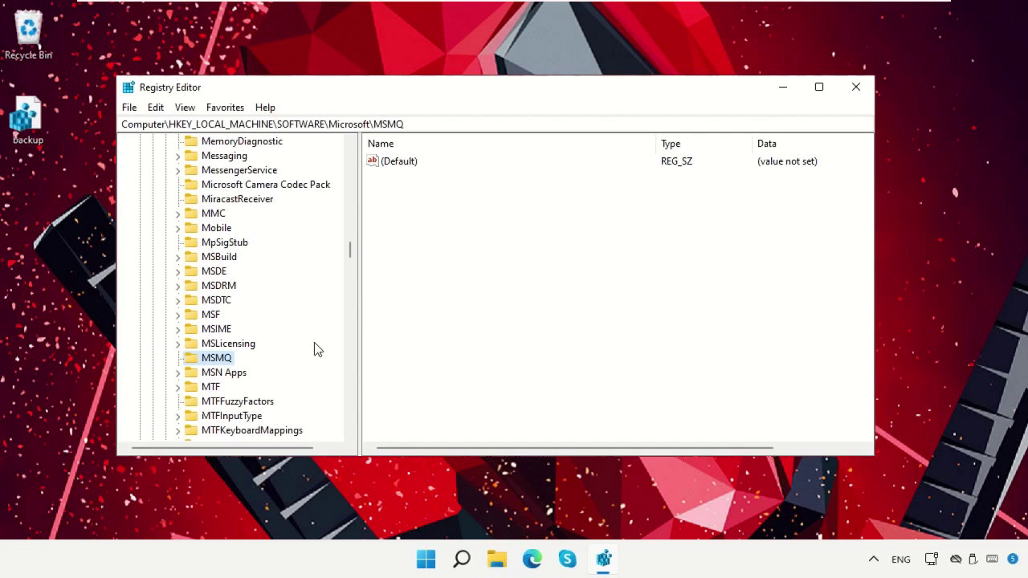
pyautogui.scroll(20, 314, 344)
pyautogui.scroll(13, 315, 344)
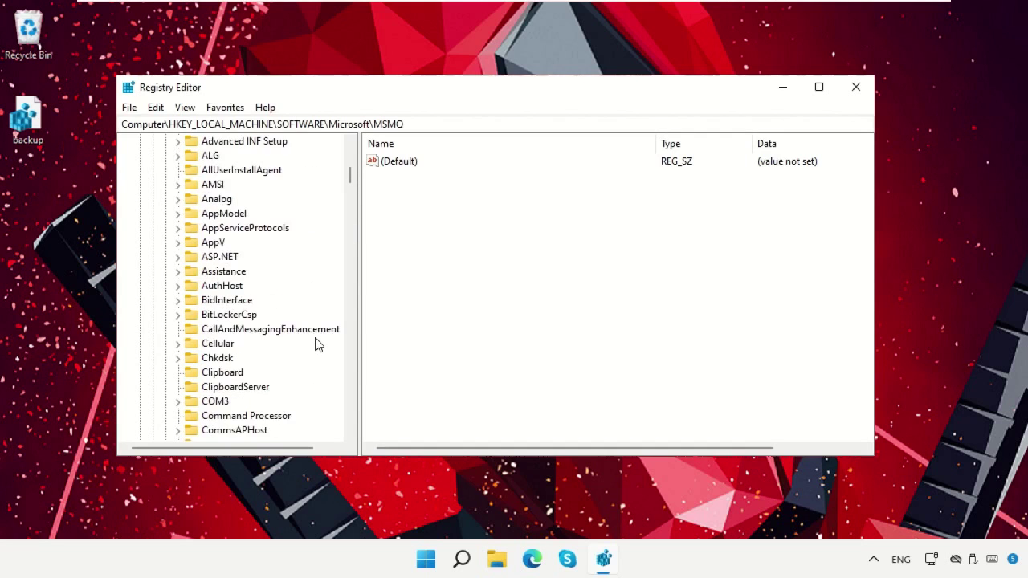
pyautogui.scroll(-5, 314, 344)
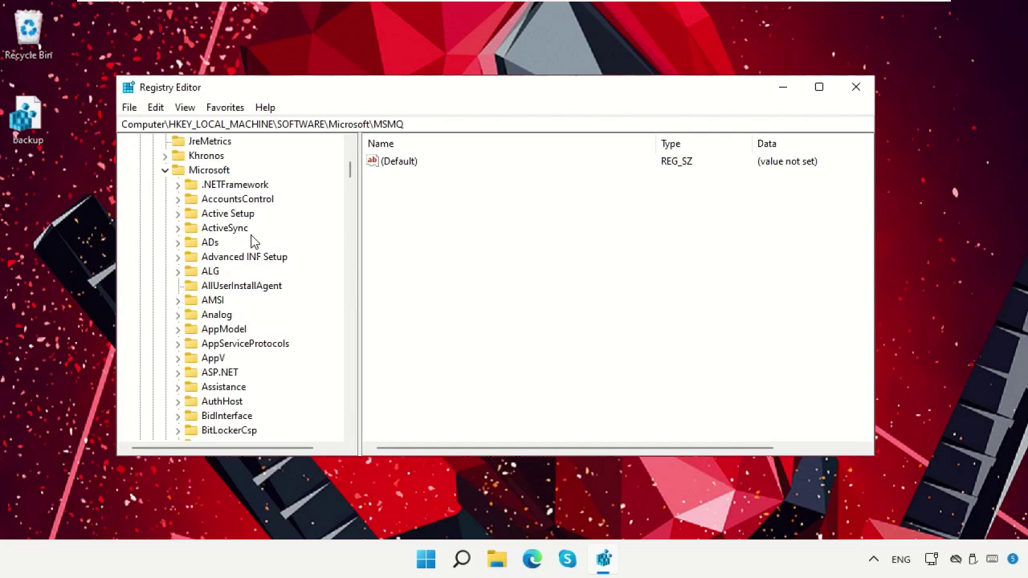
# Add a new key named MSMQ under HKEY_LOCAL_MACHINE\SOFTWARE\Microsoft
pyautogui.click(209, 170)
pyautogui.scroll(-1, 207, 165)
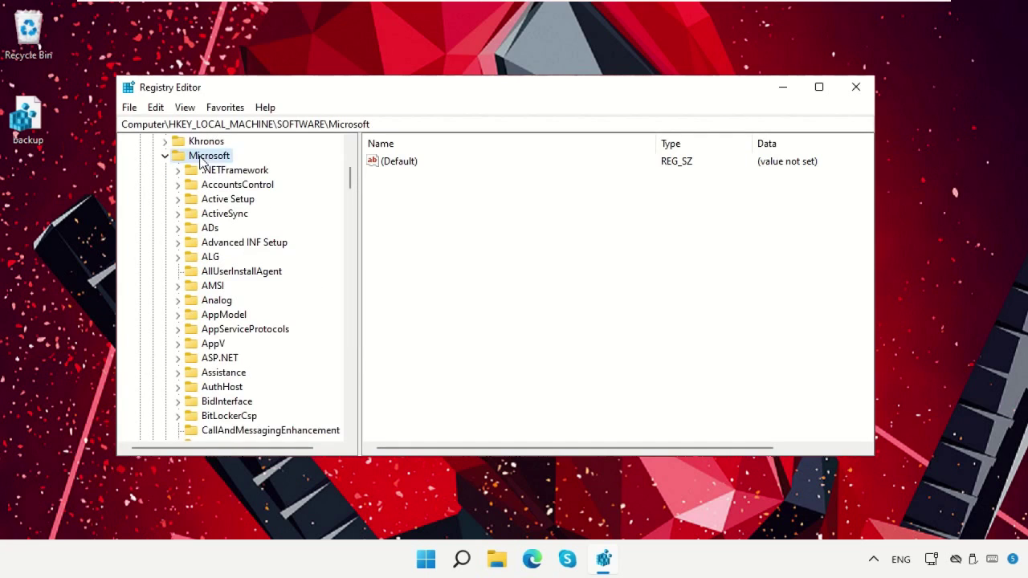
pyautogui.rightClick(209, 155)
pyautogui.moveTo(395, 192)
pyautogui.click(426, 185)
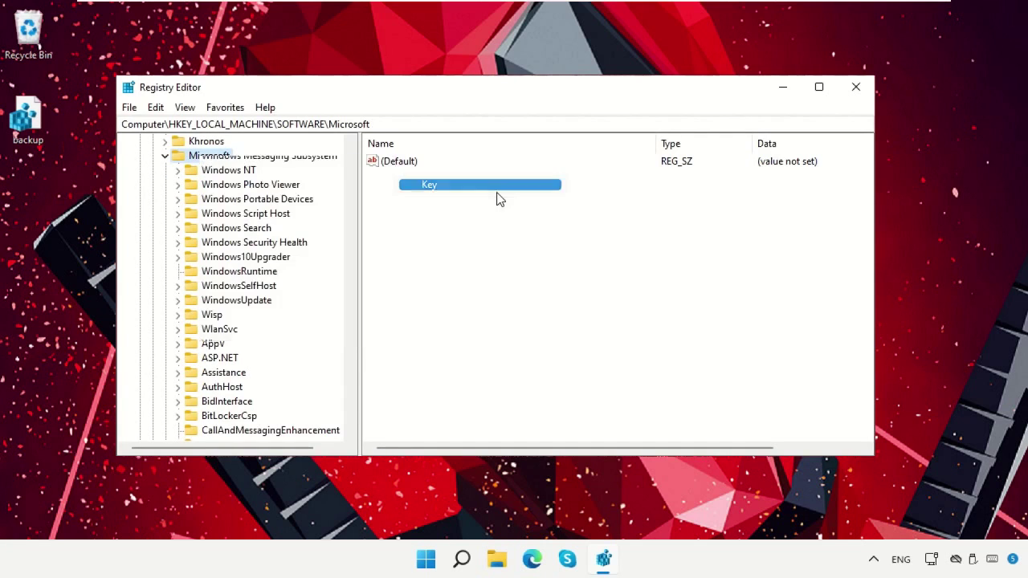
pyautogui.write('MSMQ')
pyautogui.press('Return')
# Create a DWORD (32-bit) value named TCPNotDelay in the MSMQ key
pyautogui.click(227, 319)
pyautogui.rightClick(494, 258)
pyautogui.moveTo(580, 268)
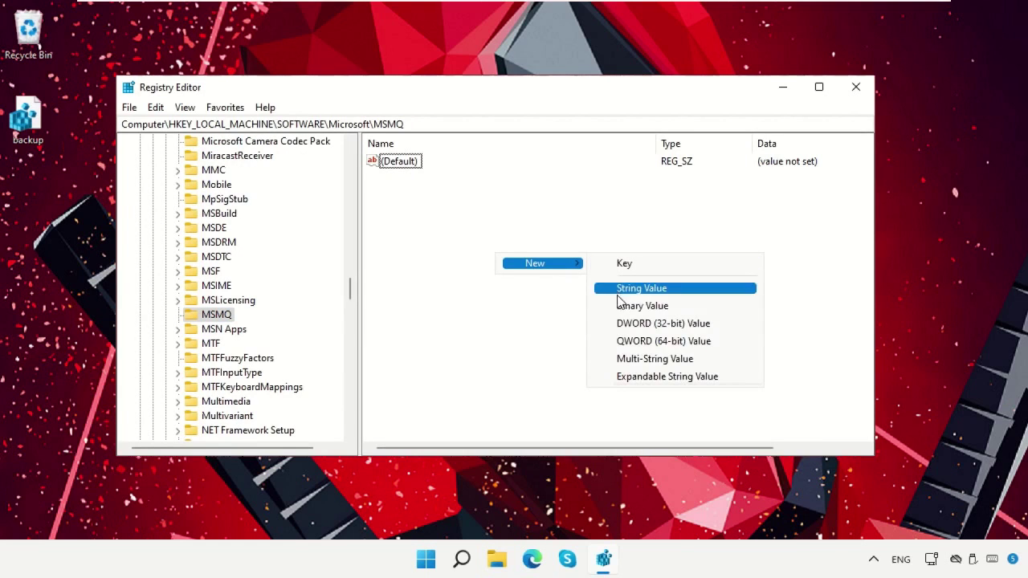
pyautogui.click(623, 322)
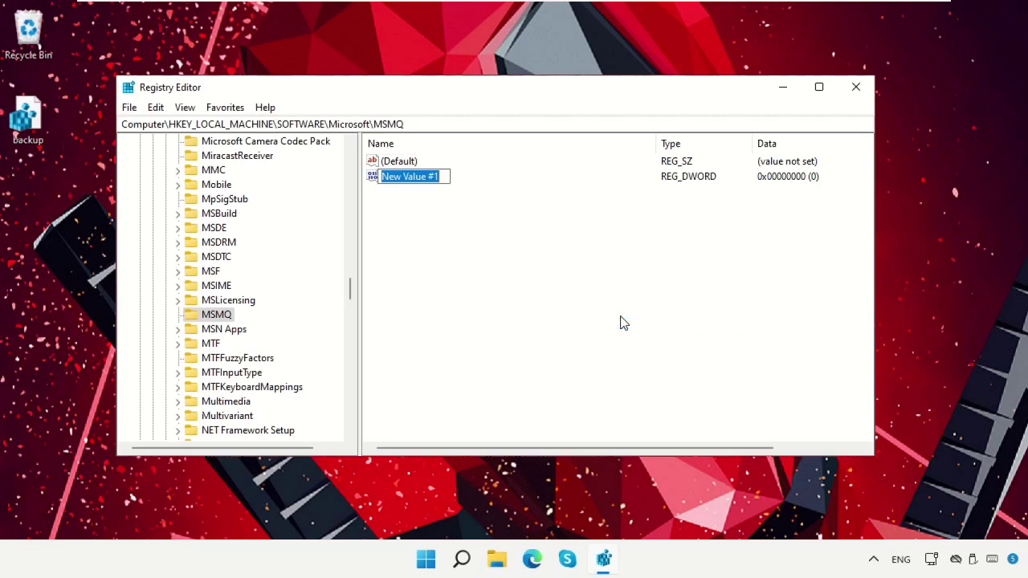
pyautogui.write('TCPNotDelay')
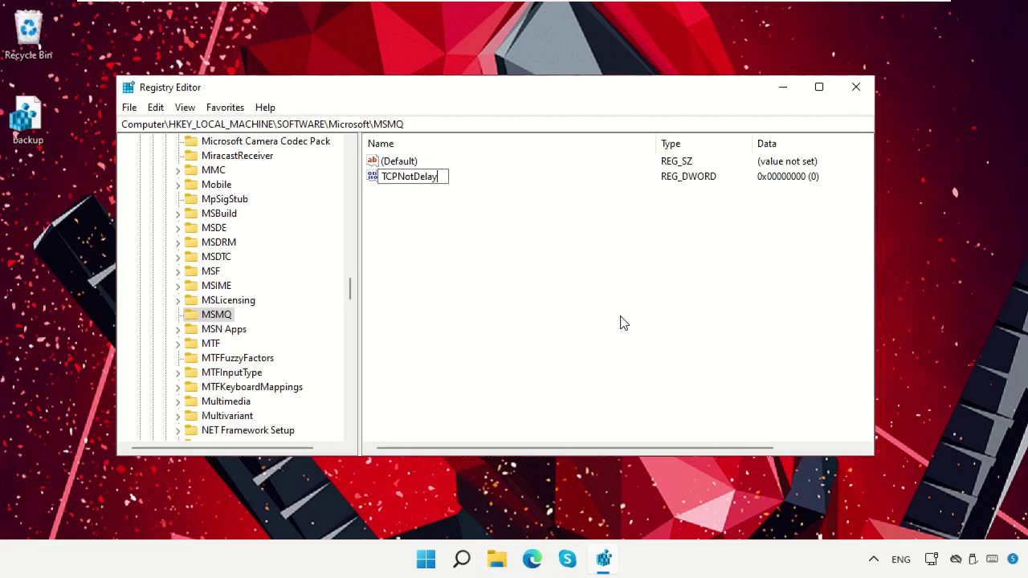
pyautogui.press('Return')
# Set the value data of TCPNotDelay in the MSMQ key to 1
pyautogui.rightClick(411, 184)
pyautogui.click(441, 188)
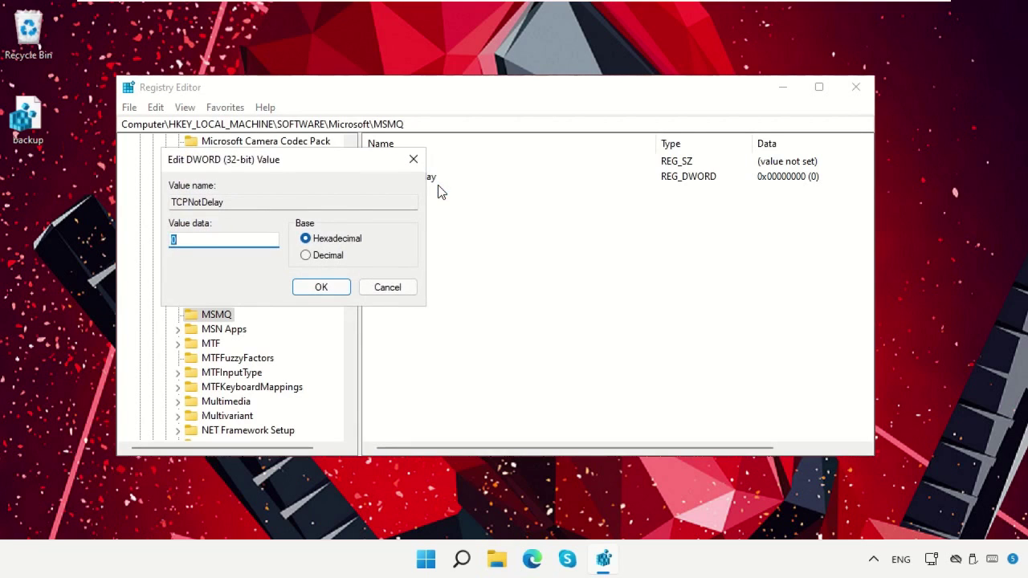
pyautogui.press('BackSpace')
pyautogui.click(340, 286)
pyautogui.click(477, 305)
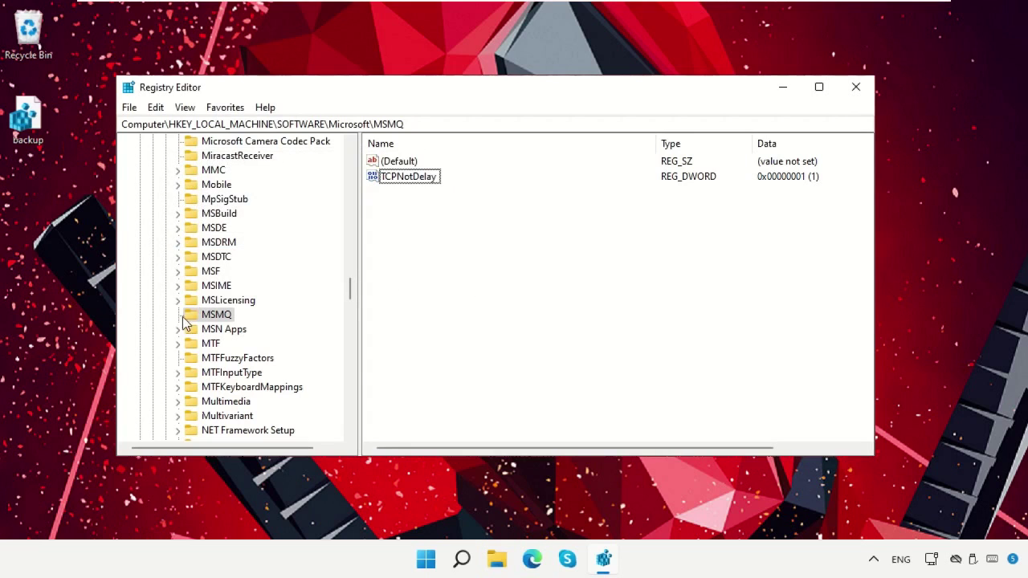
# Create a subkey named Parameters under the MSMQ key
pyautogui.rightClick(196, 315)
pyautogui.moveTo(239, 341)
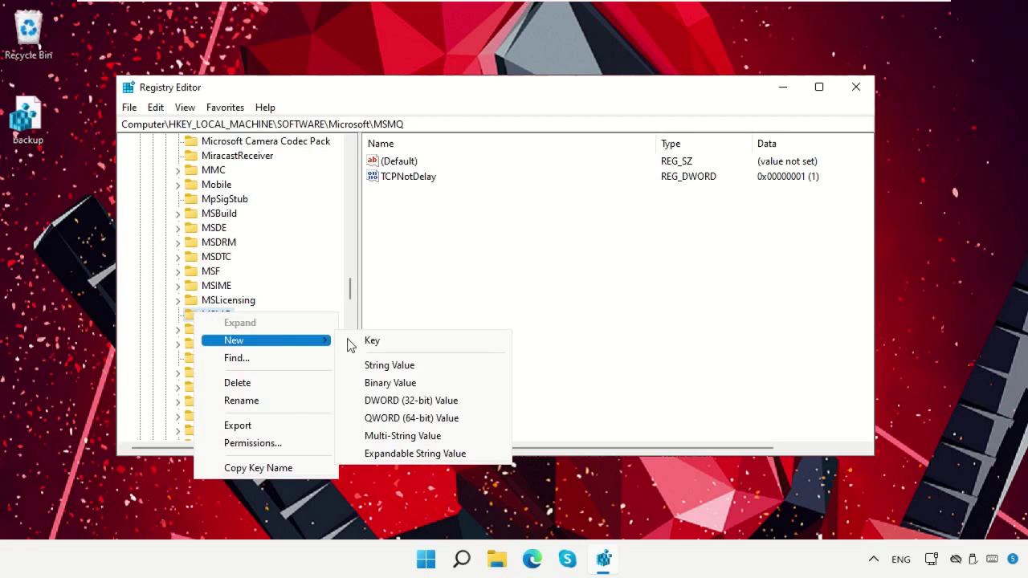
pyautogui.click(369, 342)
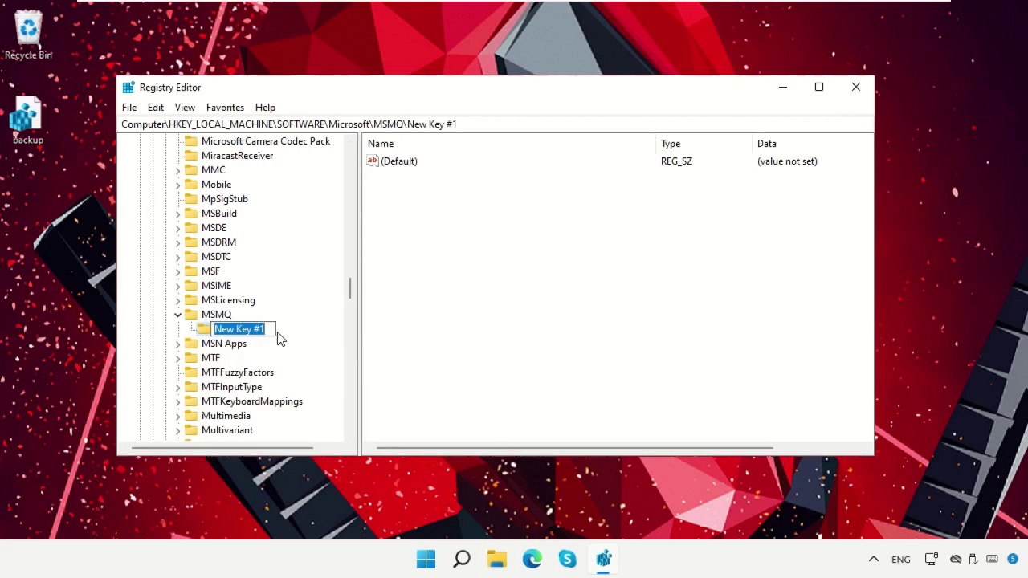
pyautogui.press('BackSpace')
pyautogui.write('Parameters')
pyautogui.press('Return')
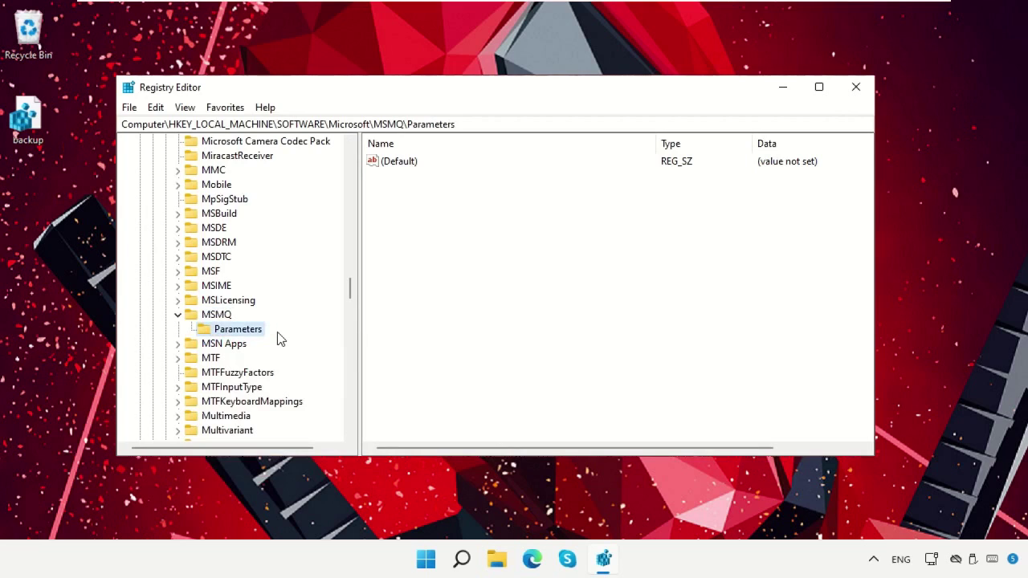
# Create a DWORD (32-bit) value named TCPNotDelay in the MSMQ\Parameters key
pyautogui.rightClick(596, 305)
pyautogui.moveTo(612, 308)
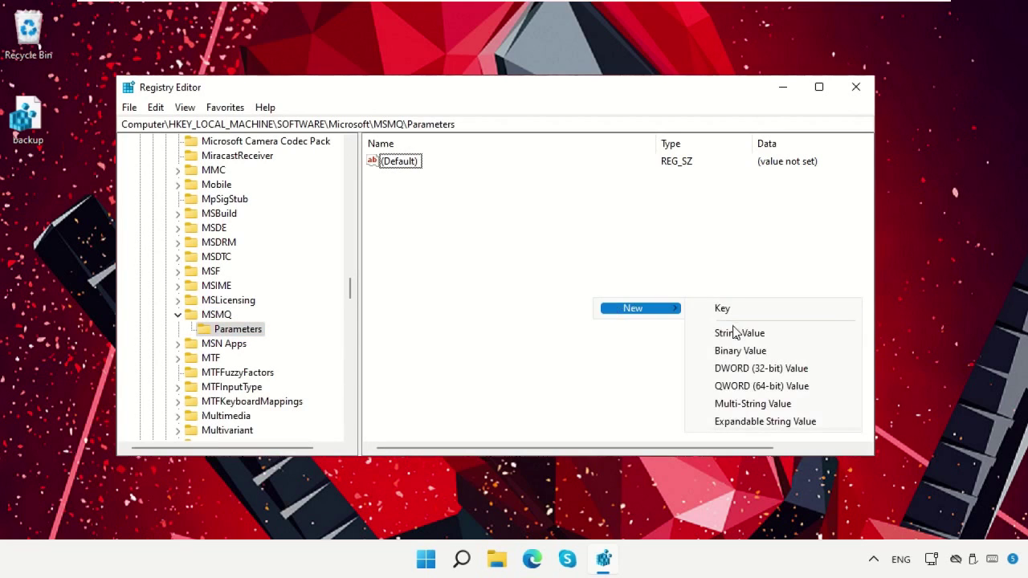
pyautogui.click(740, 368)
pyautogui.write('TCPNotDelay')
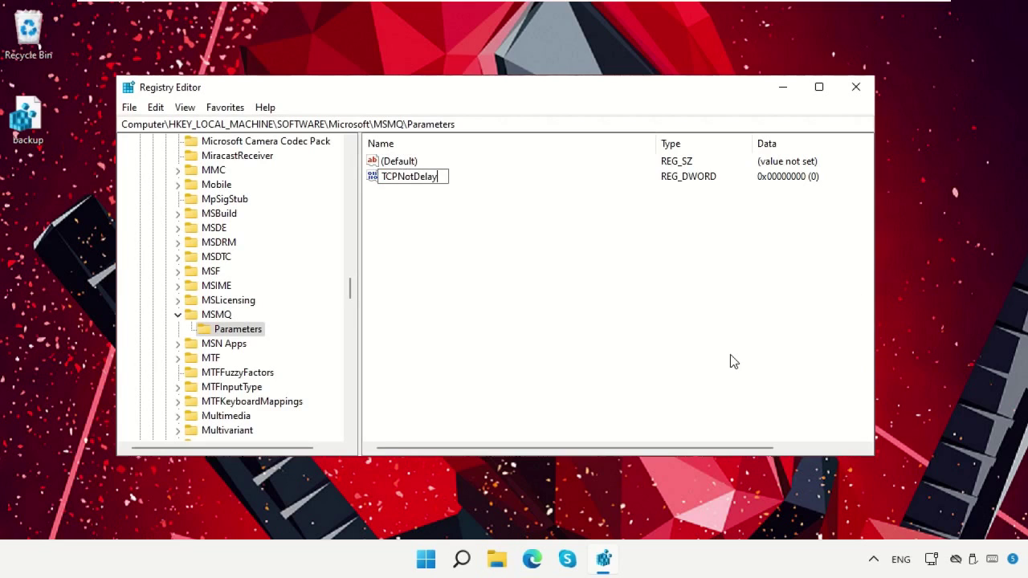
pyautogui.press('Return')
# Set the value data of TCPNotDelay in the MSMQ\Parameters key to 1
pyautogui.rightClick(406, 176)
pyautogui.click(425, 187)
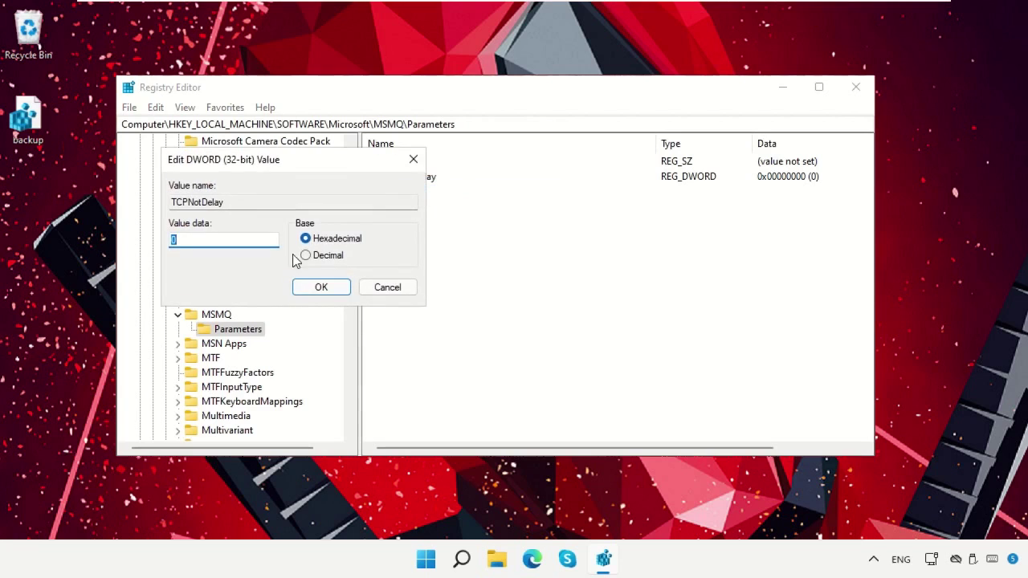
pyautogui.write('1')
pyautogui.click(321, 287)
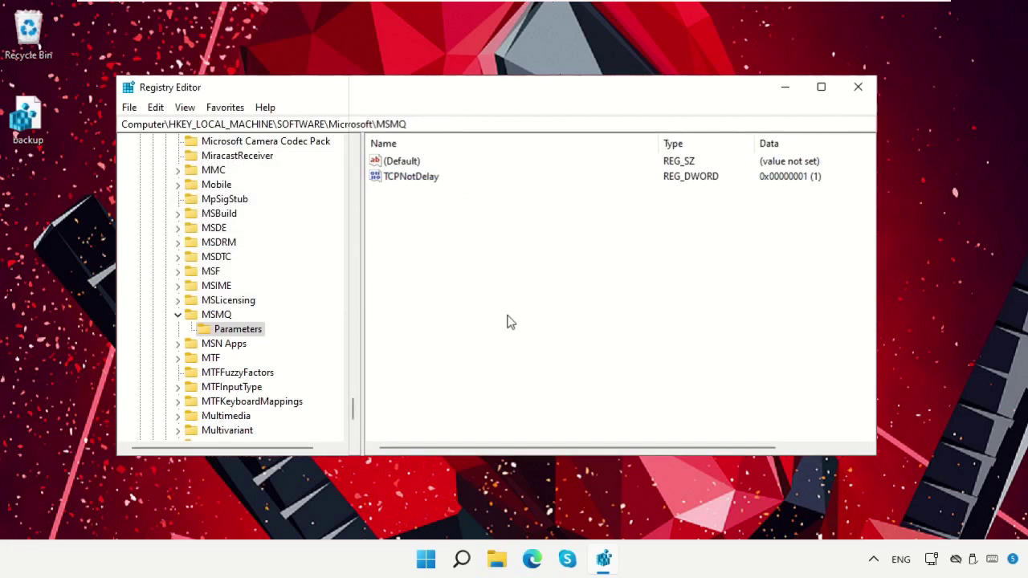
# Close the Registry Editor and bring up the computer's power options for a restart
pyautogui.click(858, 87)
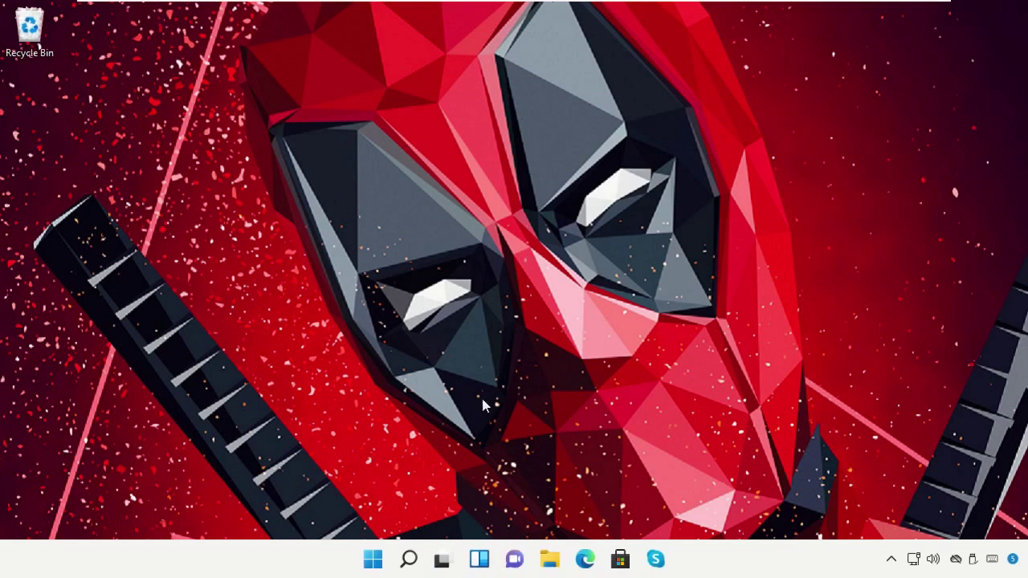
pyautogui.click(372, 560)
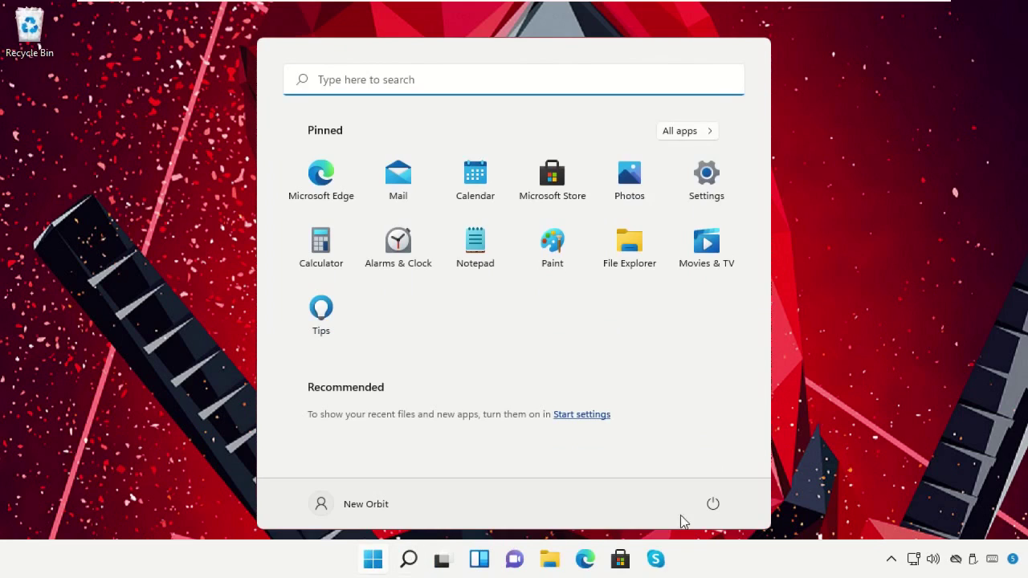
pyautogui.click(715, 504)
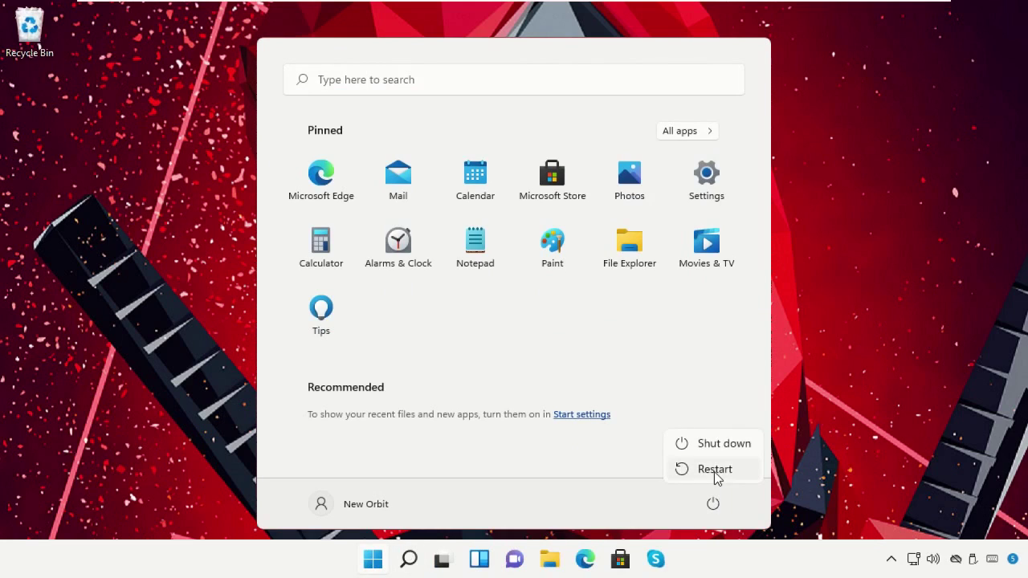